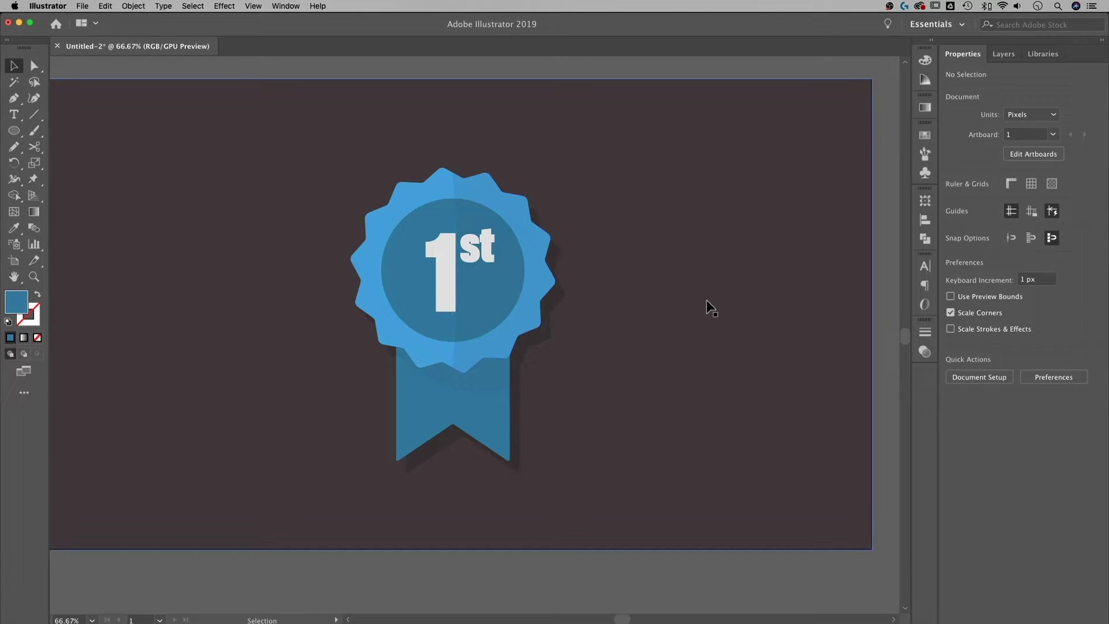
Move the finished ribbon badge off the artboard onto the empty canvas to its left as a reference
{"action": "key", "text": "super+minus"}
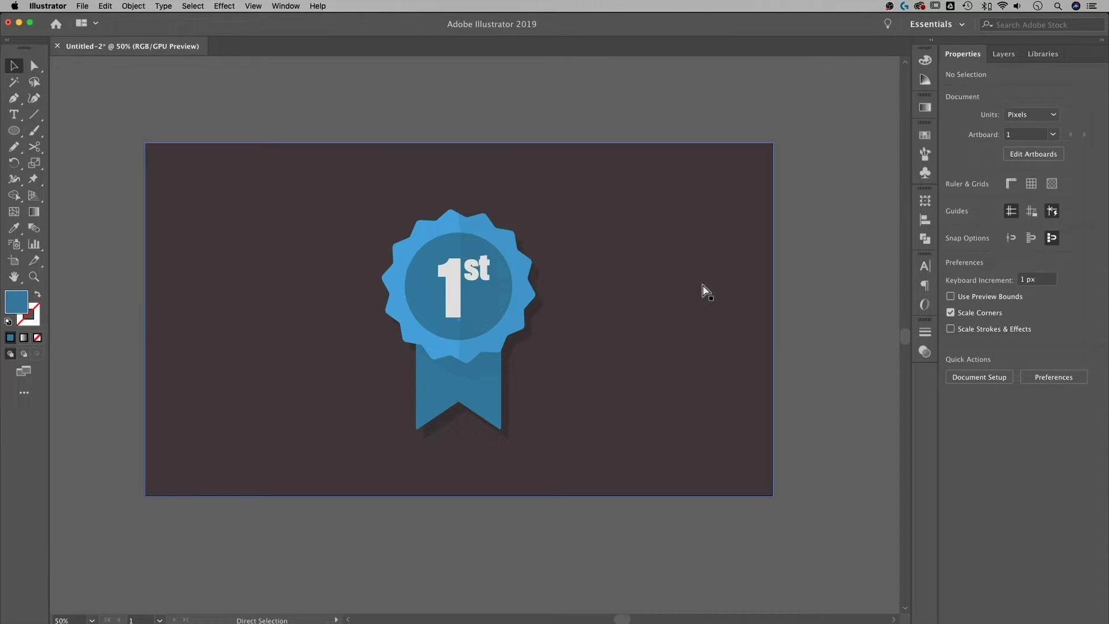
{"action": "key", "text": "super+minus"}
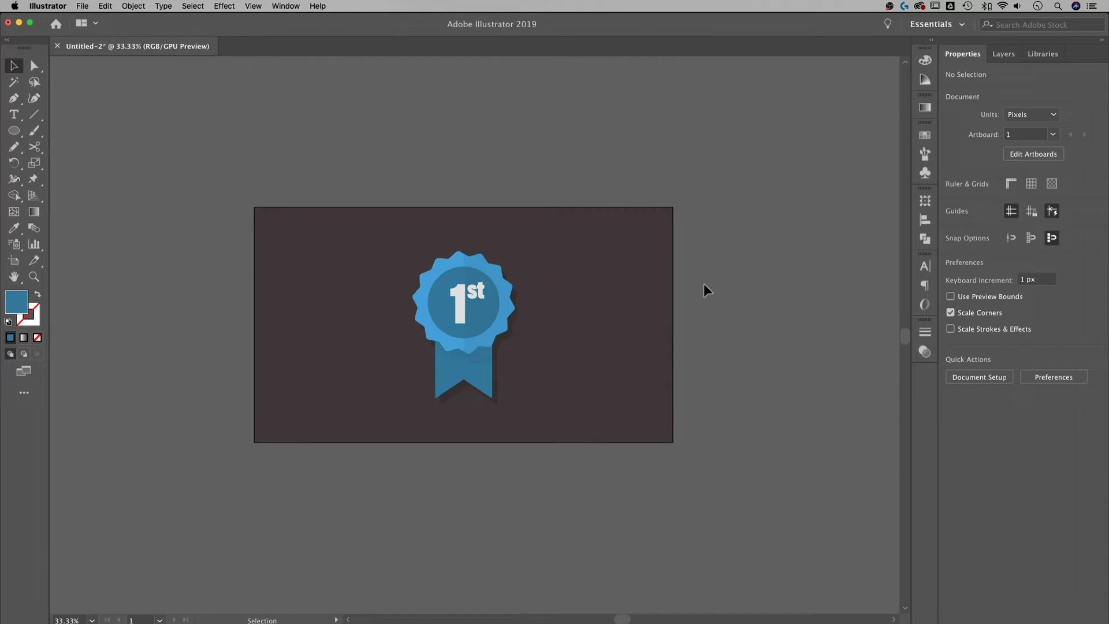
{"action": "scroll", "coordinate": [605, 536], "scroll_direction": "left", "scroll_amount": 3}
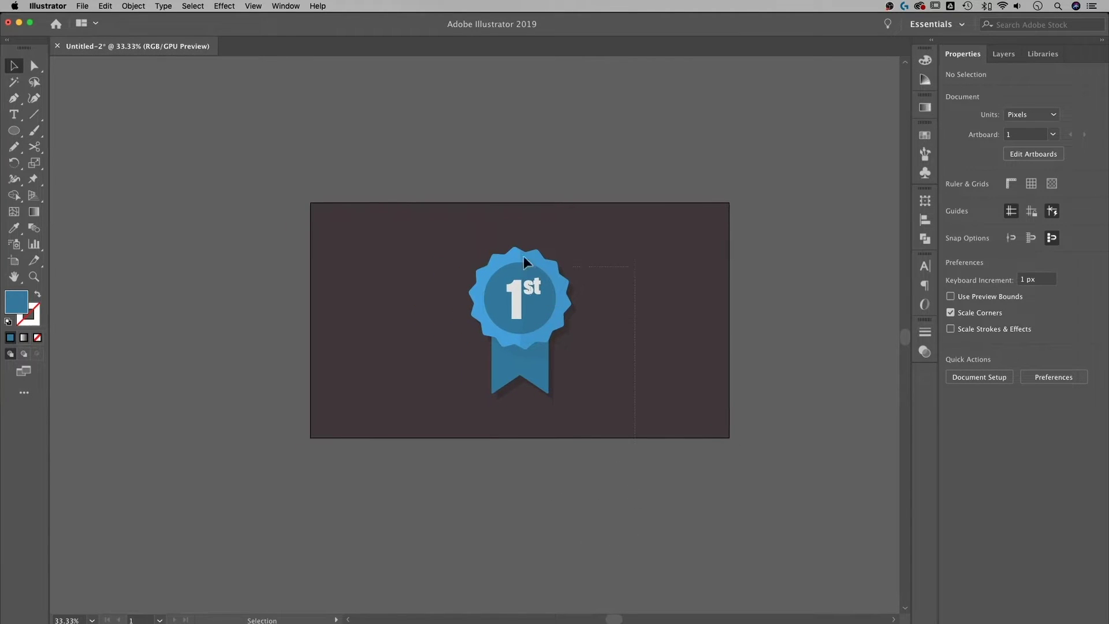
{"action": "key", "text": "super+a"}
{"action": "left_click_drag", "start_coordinate": [626, 311], "coordinate": [701, 310]}
{"action": "left_click", "coordinate": [704, 293], "text": "shift"}
{"action": "left_click_drag", "start_coordinate": [625, 289], "coordinate": [297, 289]}
{"action": "left_click", "coordinate": [432, 285]}
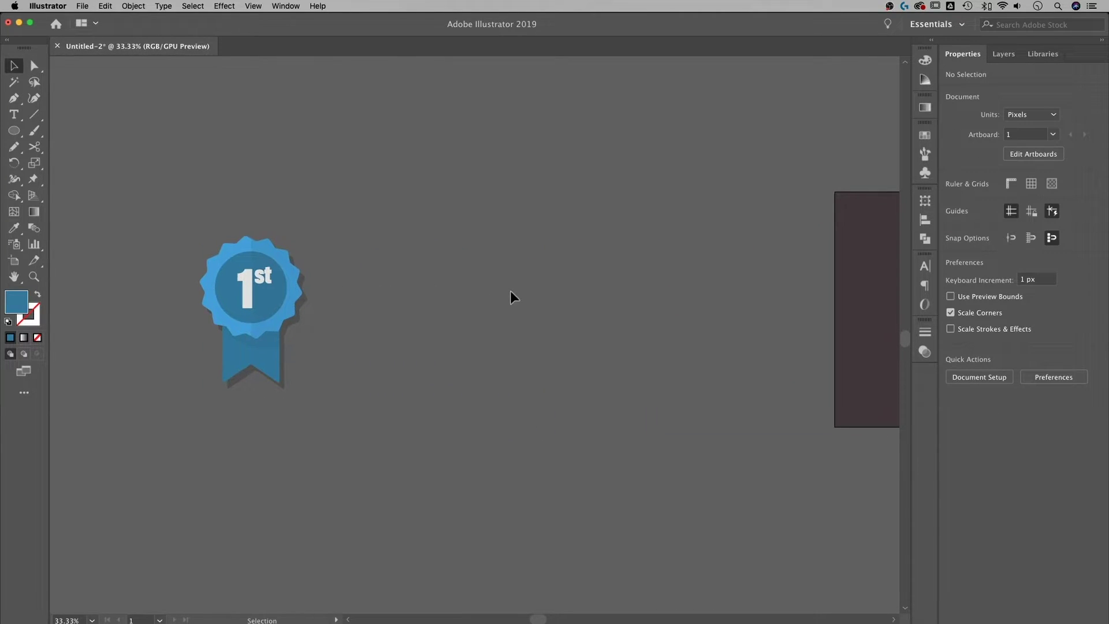
{"action": "key", "text": "super+equal"}
{"action": "left_click_drag", "start_coordinate": [458, 302], "coordinate": [512, 317]}
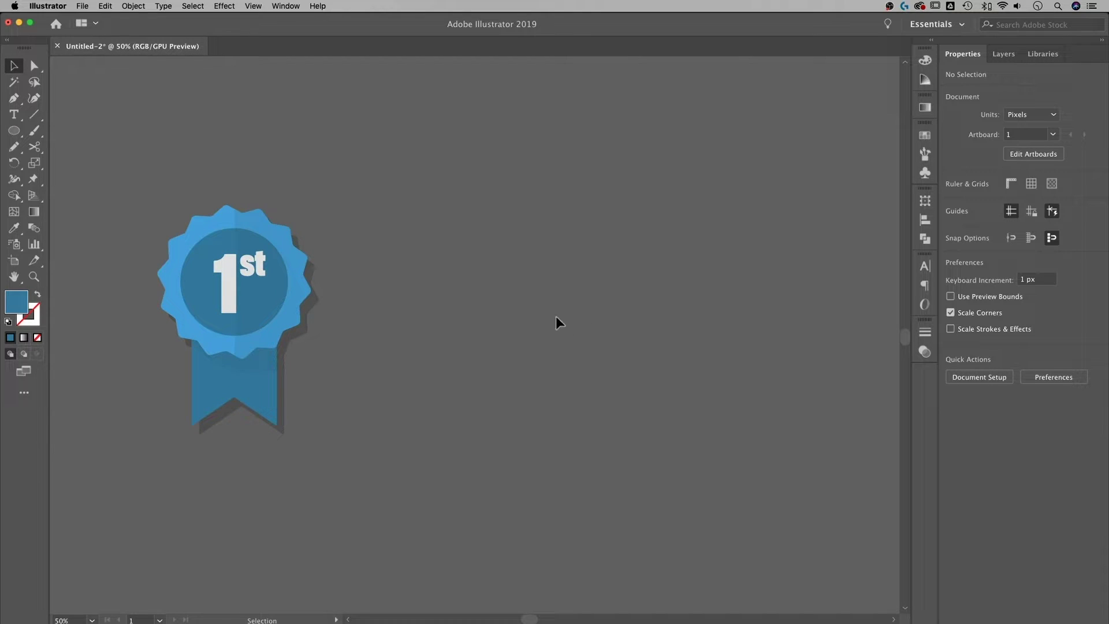
Draw a 14-point star with shallow points, about 466 × 463 px, on the empty canvas beside the reference badge
{"action": "left_click_drag", "start_coordinate": [14, 130], "coordinate": [91, 196]}
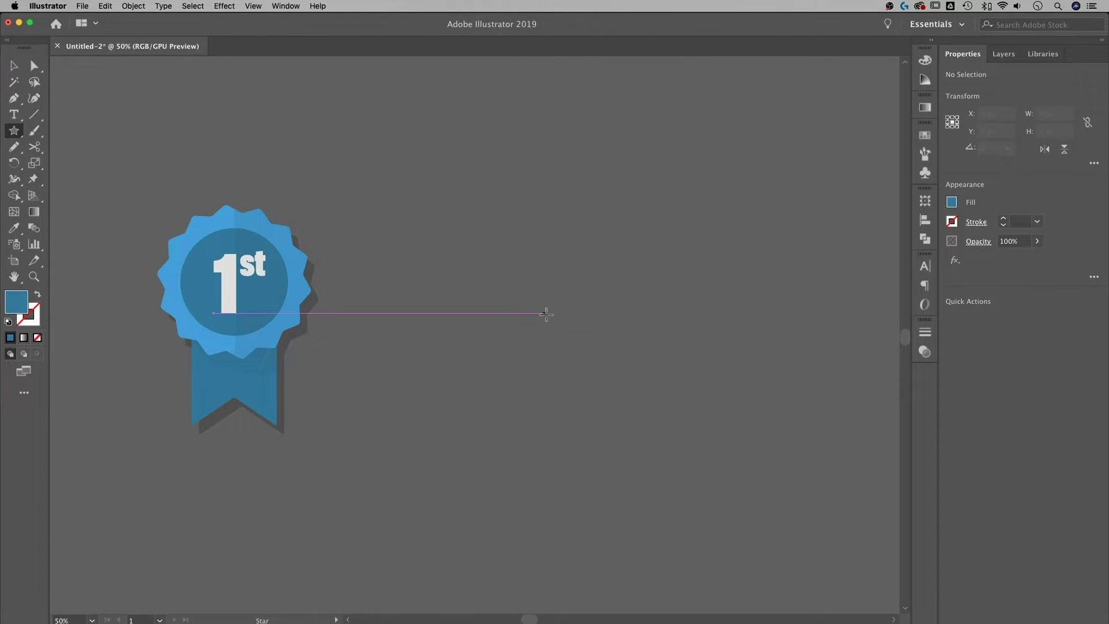
{"action": "mouse_move", "coordinate": [542, 303]}
{"action": "left_mouse_down"}
{"action": "mouse_move", "coordinate": [601, 242]}
{"action": "mouse_move", "coordinate": [727, 162]}
{"action": "mouse_move", "coordinate": [741, 301]}
{"action": "mouse_move", "coordinate": [559, 364]}
{"action": "left_mouse_up"}
{"action": "key", "text": "Down"}
{"action": "key", "text": "Down"}
{"action": "key", "text": "Down"}
{"action": "key", "text": "Down"}
{"action": "key", "text": "Down"}
{"action": "key", "text": "Down"}
{"action": "key", "text": "Down"}
{"action": "key", "text": "Up"}
{"action": "key", "text": "Up"}
{"action": "key", "text": "Up"}
{"action": "key", "text": "Up"}
{"action": "key", "text": "Up"}
{"action": "key", "text": "Down"}
{"action": "key", "text": "Down"}
{"action": "key", "text": "Down"}
{"action": "key", "text": "Down"}
{"action": "key", "text": "Down"}
{"action": "key", "text": "Down"}
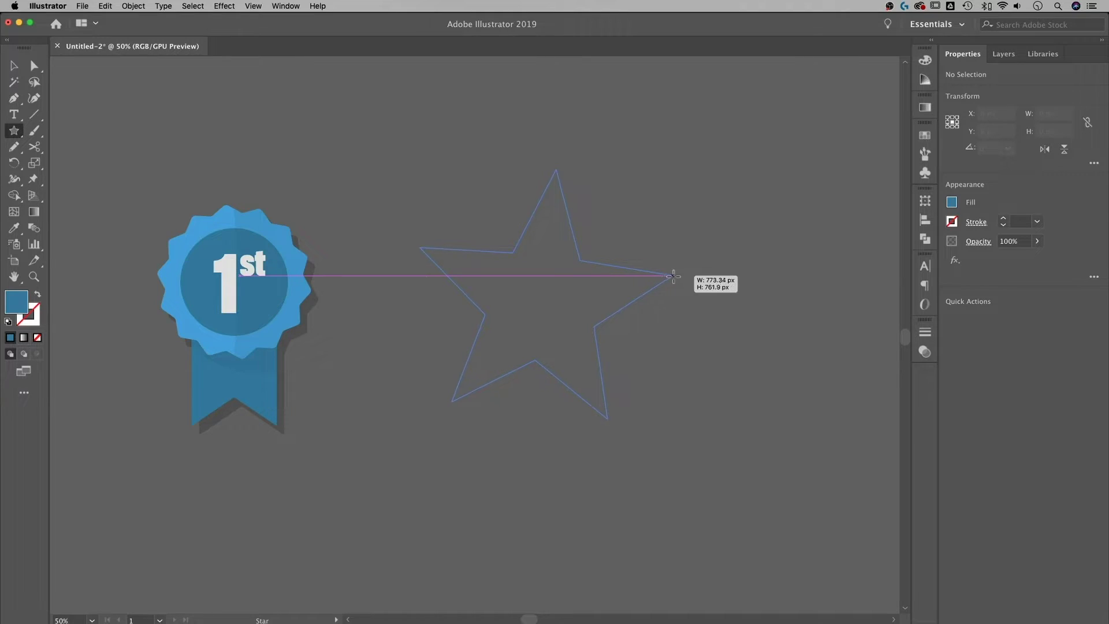
{"action": "key", "text": "Down"}
{"action": "key", "text": "Down"}
{"action": "left_click_drag", "start_coordinate": [674, 273], "coordinate": [675, 271]}
{"action": "key", "text": "Up"}
{"action": "key", "text": "Up"}
{"action": "key", "text": "Up"}
{"action": "key", "text": "Up"}
{"action": "key", "text": "Up"}
{"action": "key", "text": "Up"}
{"action": "key", "text": "Up"}
{"action": "key", "text": "Up"}
{"action": "key", "text": "Up"}
{"action": "key", "text": "Up"}
{"action": "key", "text": "Up"}
{"action": "key", "text": "Up"}
{"action": "key", "text": "Up"}
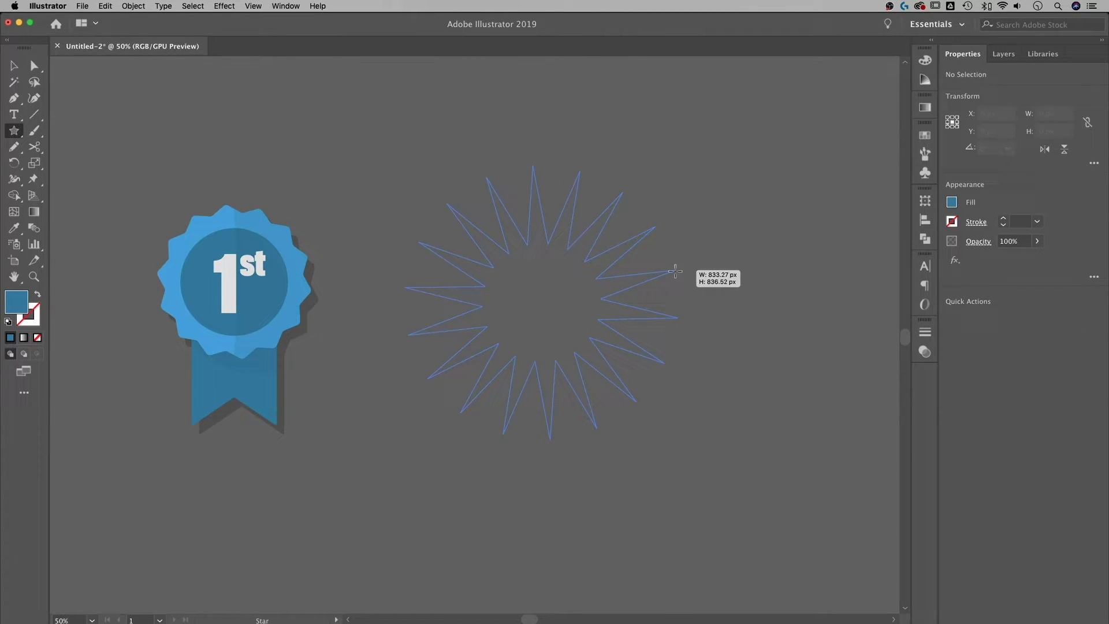
{"action": "left_click_drag", "start_coordinate": [675, 271], "coordinate": [606, 285]}
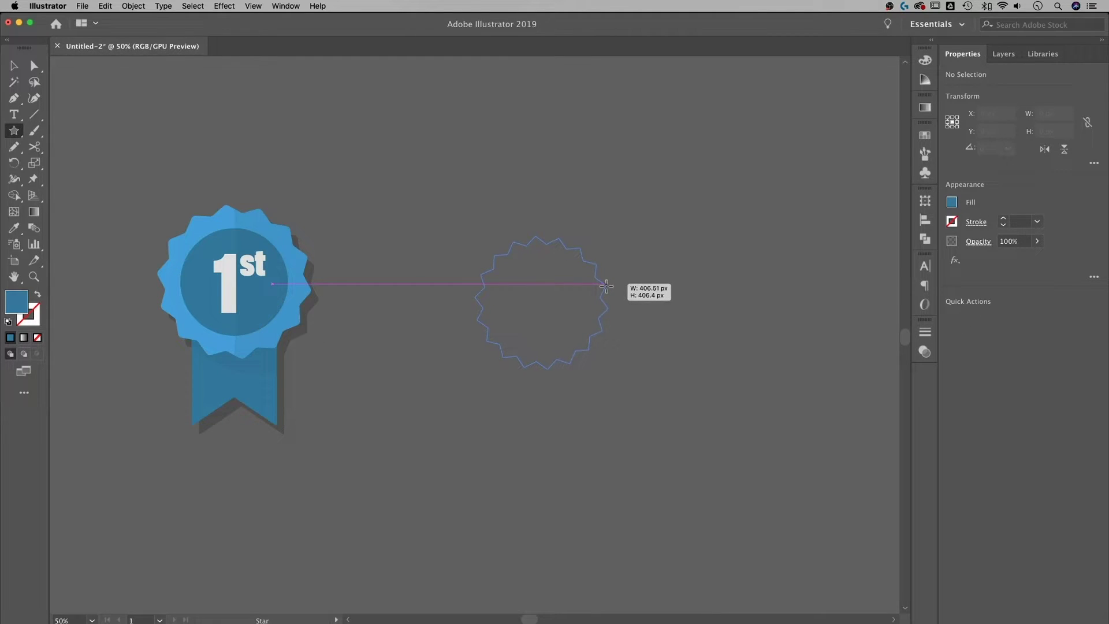
{"action": "left_click_drag", "start_coordinate": [606, 285], "coordinate": [614, 275]}
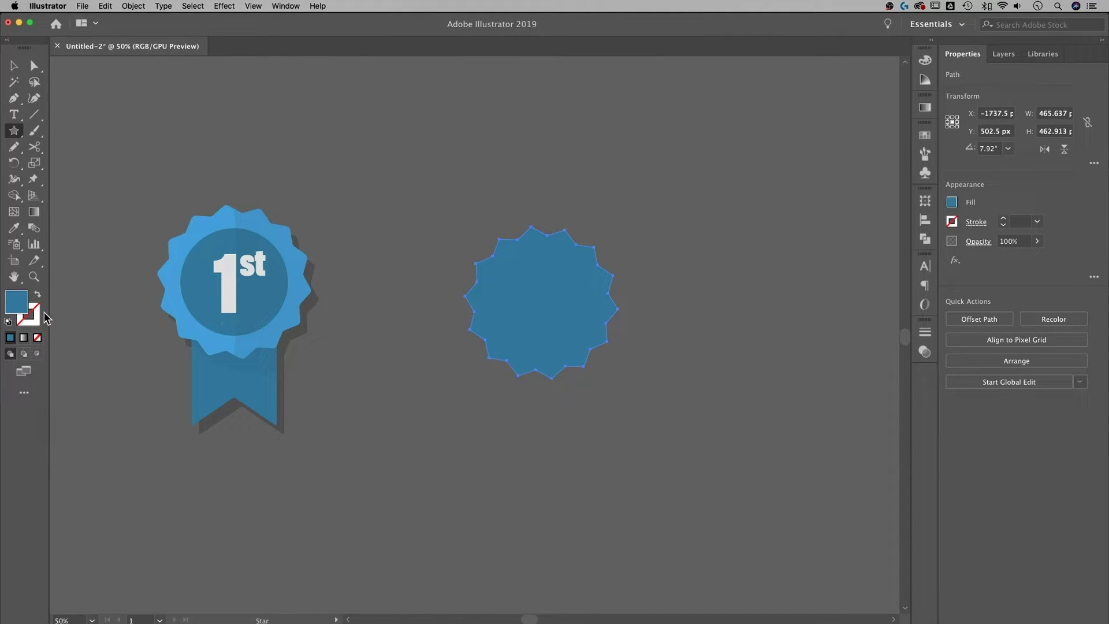
Change the star's fill to the lighter blue 40a1cc and deselect it
{"action": "double_click", "coordinate": [16, 302]}
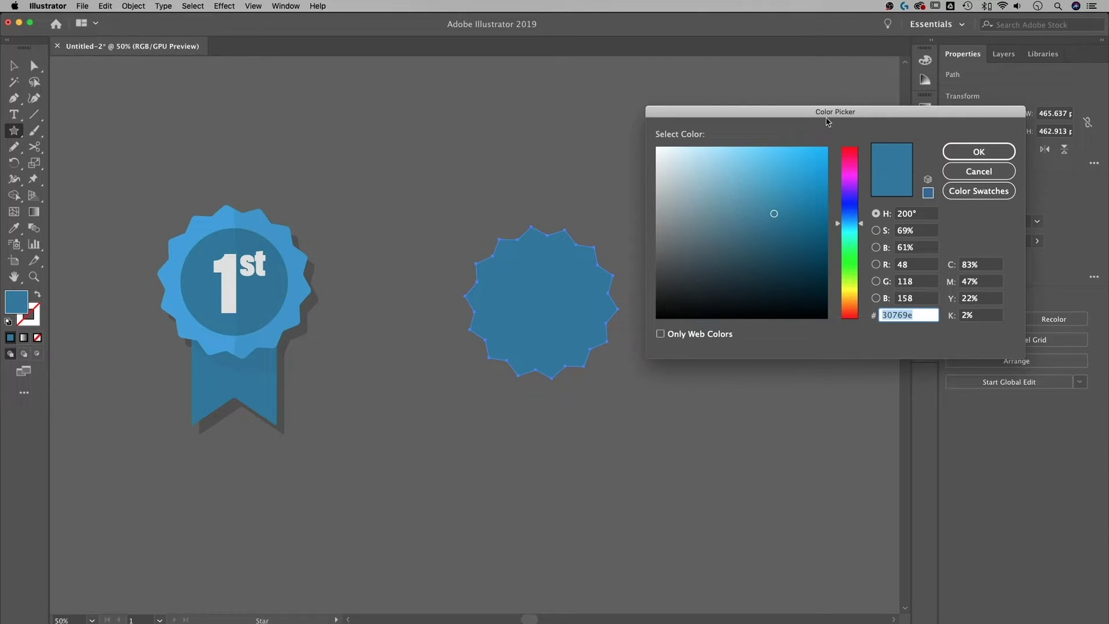
{"action": "left_click_drag", "start_coordinate": [826, 118], "coordinate": [803, 109]}
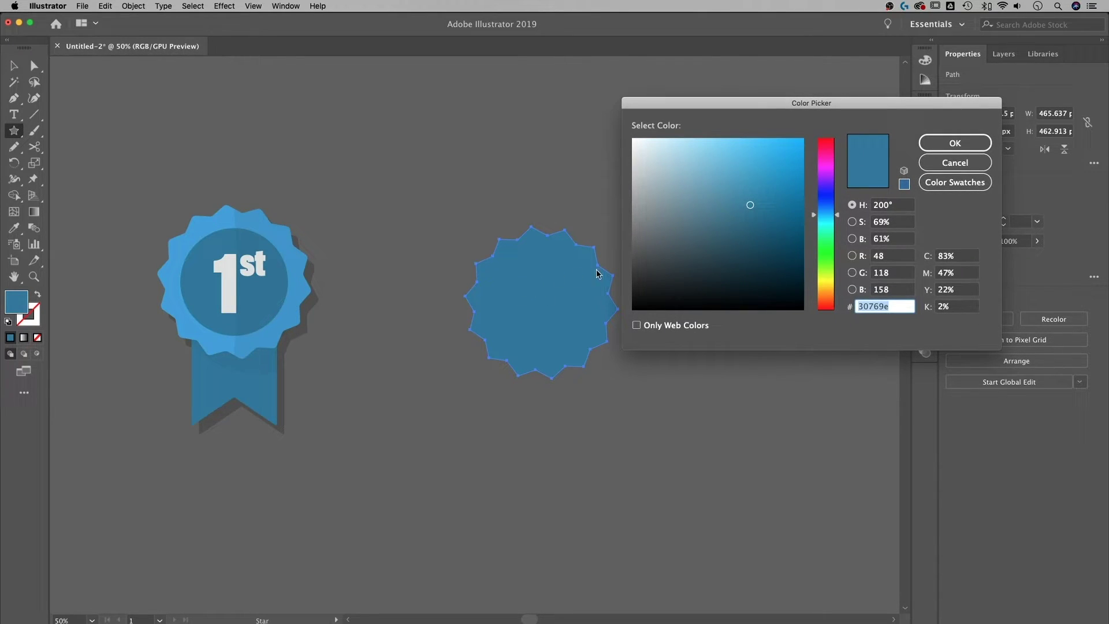
{"action": "mouse_move", "coordinate": [749, 204]}
{"action": "left_mouse_down"}
{"action": "mouse_move", "coordinate": [751, 173]}
{"action": "mouse_move", "coordinate": [749, 233]}
{"action": "mouse_move", "coordinate": [750, 164]}
{"action": "mouse_move", "coordinate": [753, 252]}
{"action": "mouse_move", "coordinate": [751, 175]}
{"action": "left_mouse_up"}
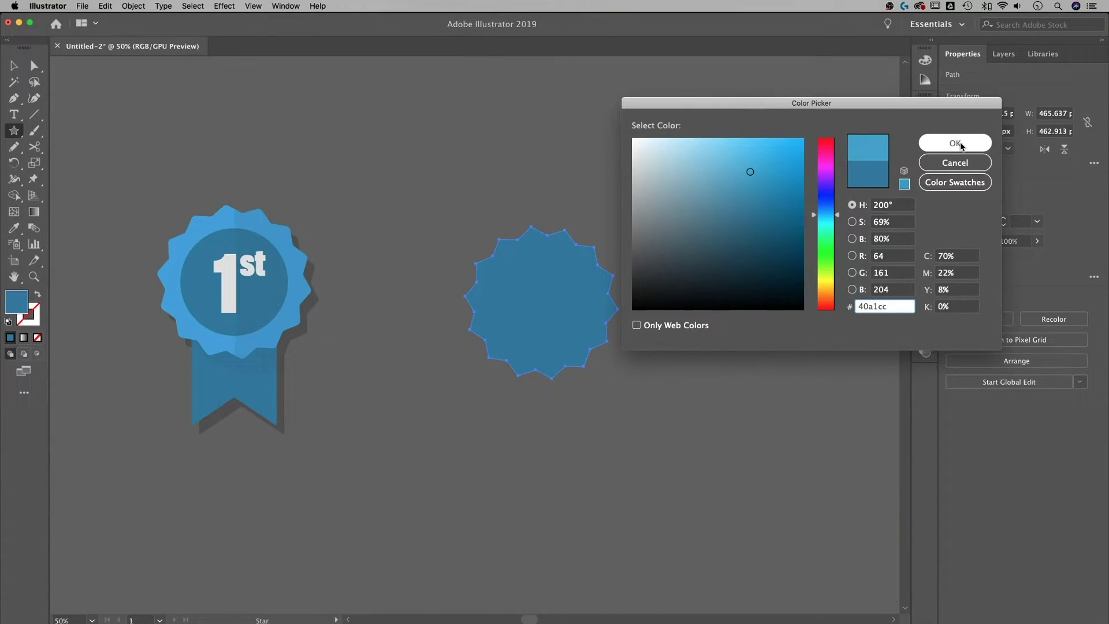
{"action": "left_click", "coordinate": [954, 144]}
{"action": "scroll", "coordinate": [458, 272], "scroll_direction": "right", "scroll_amount": 1}
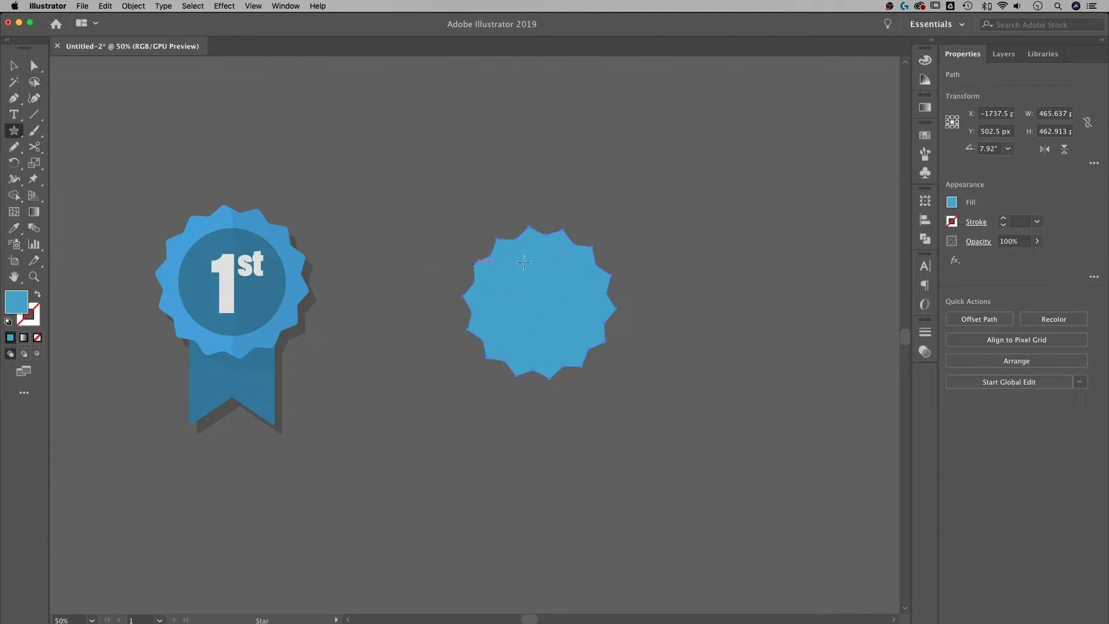
{"action": "left_click", "coordinate": [16, 66]}
{"action": "left_click", "coordinate": [786, 265]}
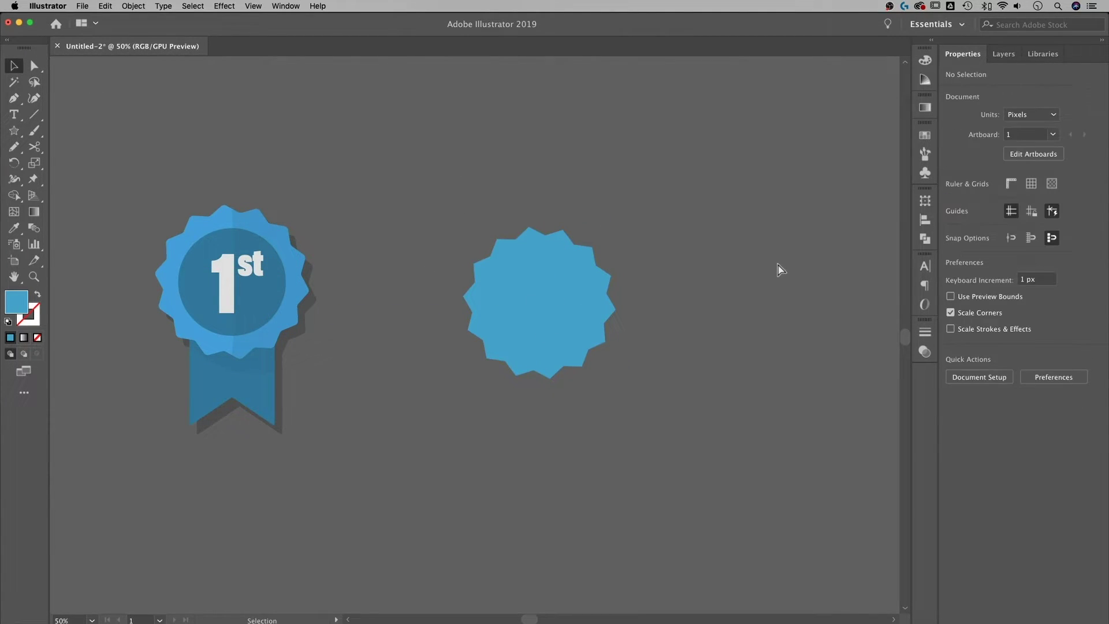
Slightly round all inner and outer corners of the star using its live corner widgets, leaving it deselected
{"action": "key", "text": "super+equal"}
{"action": "key", "text": "super+equal"}
{"action": "key", "text": "super+equal"}
{"action": "left_click_drag", "start_coordinate": [754, 235], "coordinate": [518, 448]}
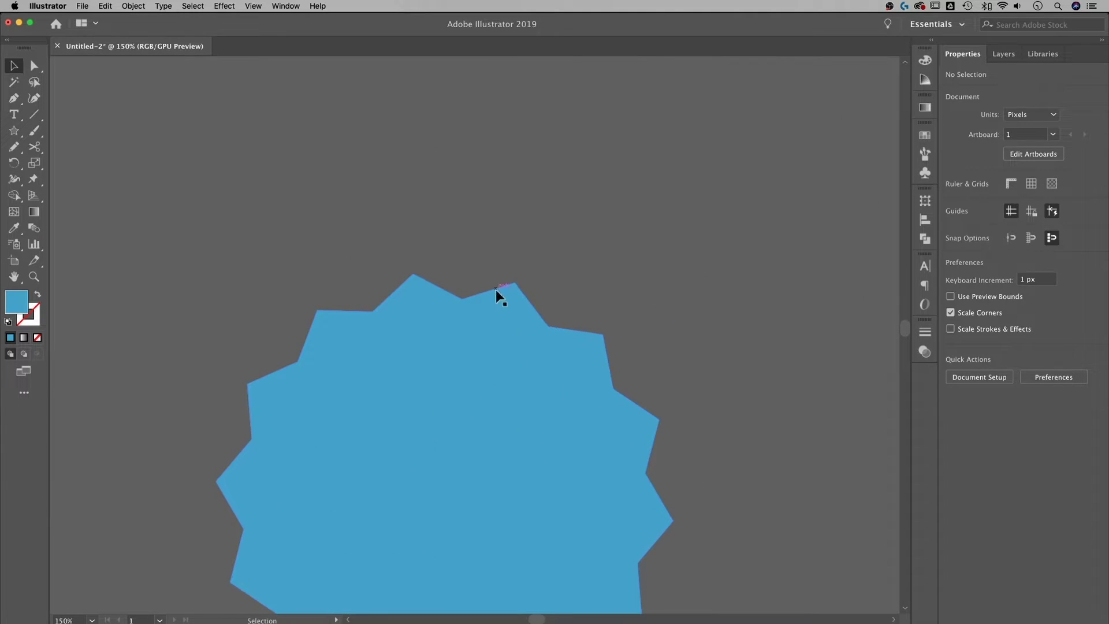
{"action": "left_click", "coordinate": [502, 323]}
{"action": "key", "text": "a"}
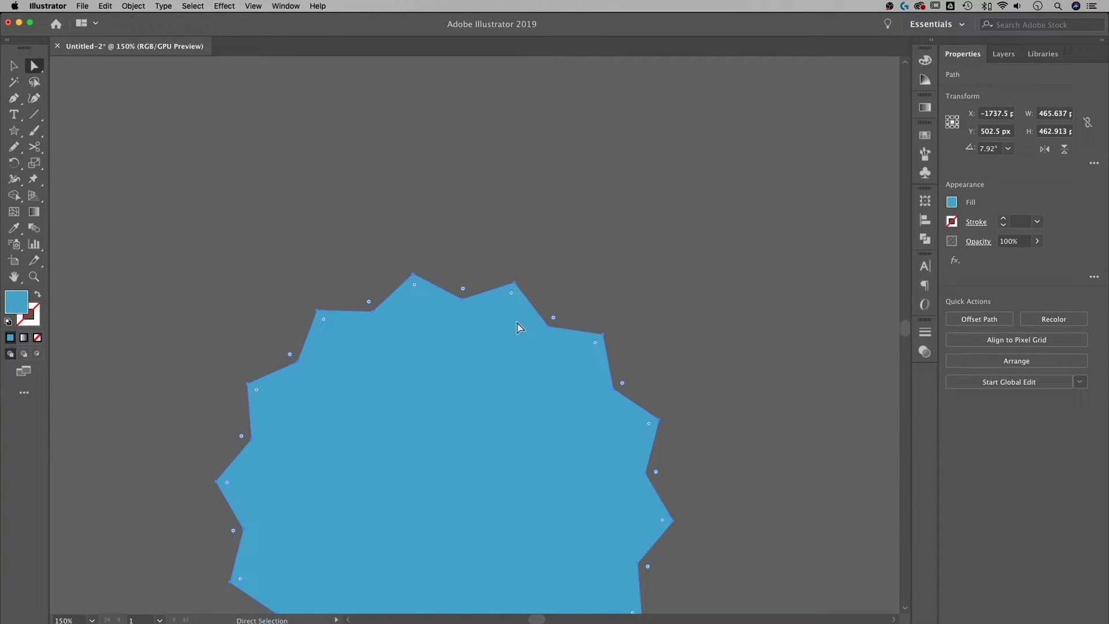
{"action": "left_click_drag", "start_coordinate": [518, 387], "coordinate": [521, 336]}
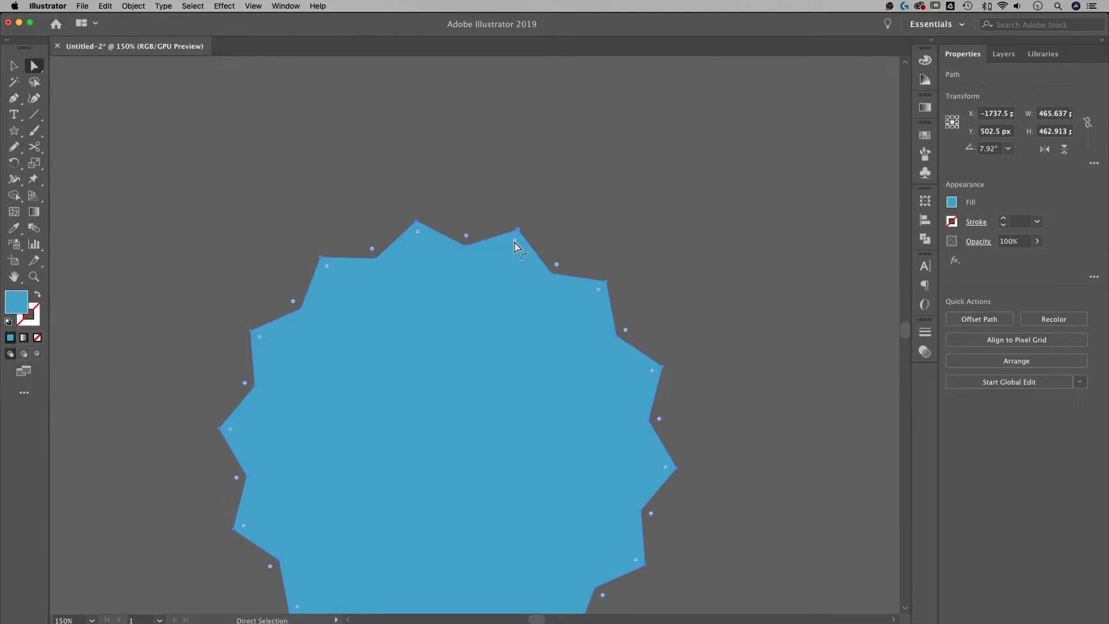
{"action": "left_click", "coordinate": [254, 6]}
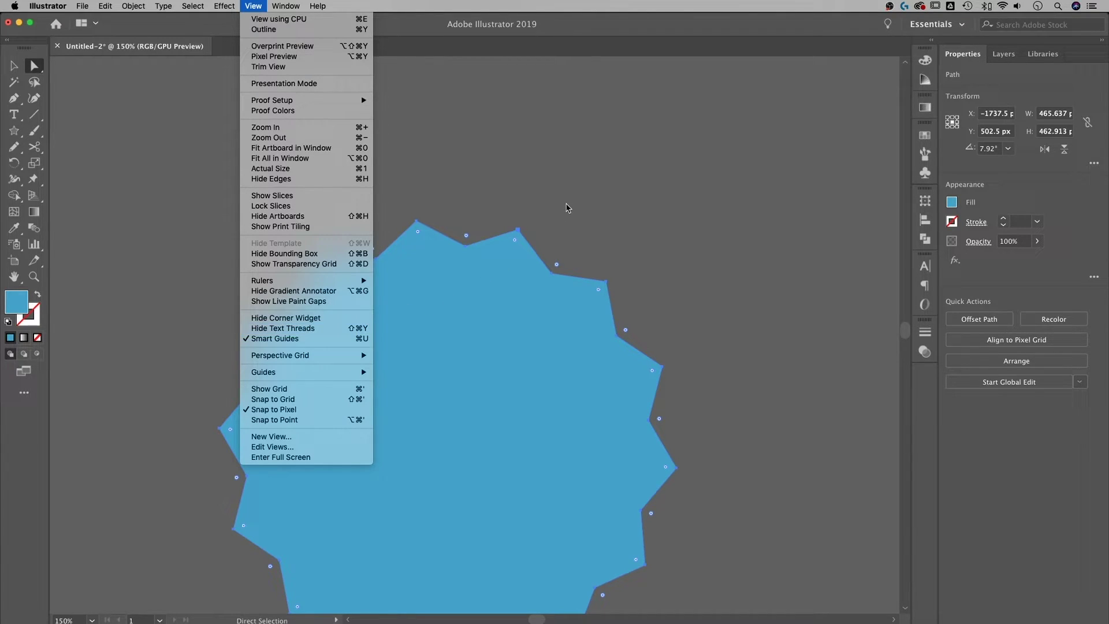
{"action": "left_click", "coordinate": [565, 211]}
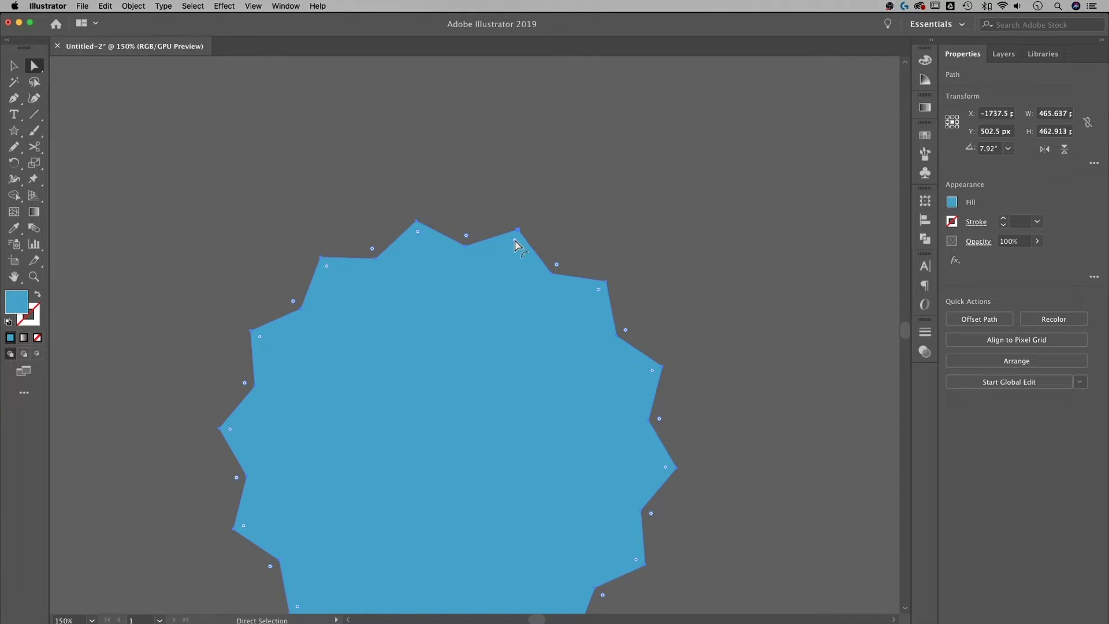
{"action": "left_click_drag", "start_coordinate": [515, 240], "coordinate": [514, 240]}
{"action": "left_click_drag", "start_coordinate": [514, 243], "coordinate": [515, 242]}
{"action": "left_click", "coordinate": [599, 217]}
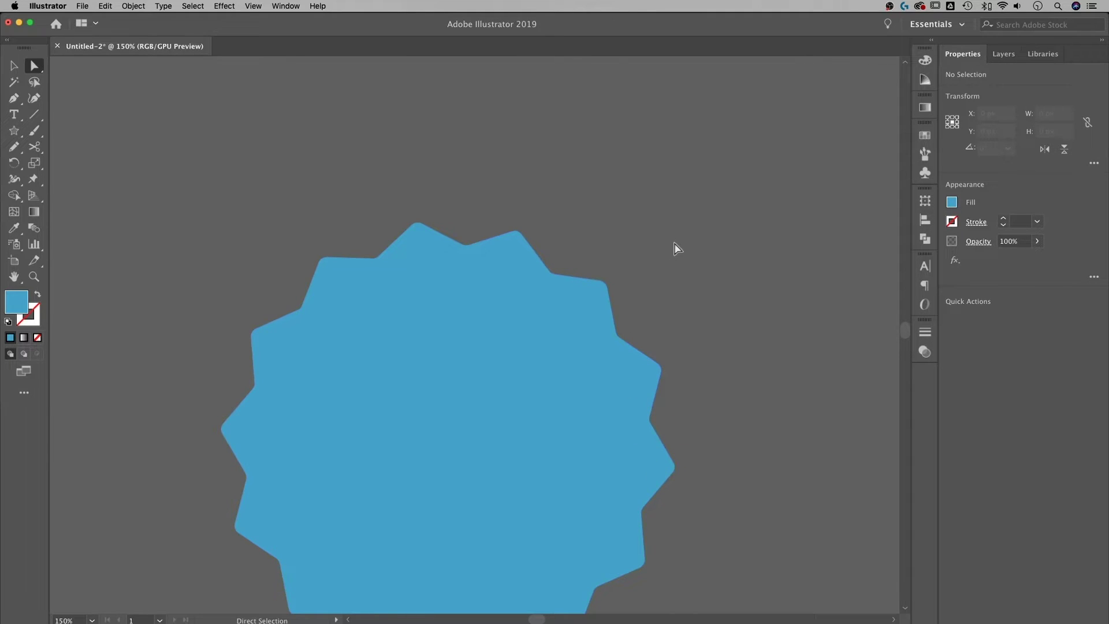
Draw a circle 314 px in diameter from the centre of the rounded star with the Ellipse tool
{"action": "key", "text": "super+minus"}
{"action": "key", "text": "super+minus"}
{"action": "key", "text": "super+minus"}
{"action": "left_click_drag", "start_coordinate": [520, 302], "coordinate": [603, 235]}
{"action": "key", "text": "v"}
{"action": "key", "text": "super+equal"}
{"action": "scroll", "coordinate": [317, 243], "scroll_direction": "down", "scroll_amount": 2}
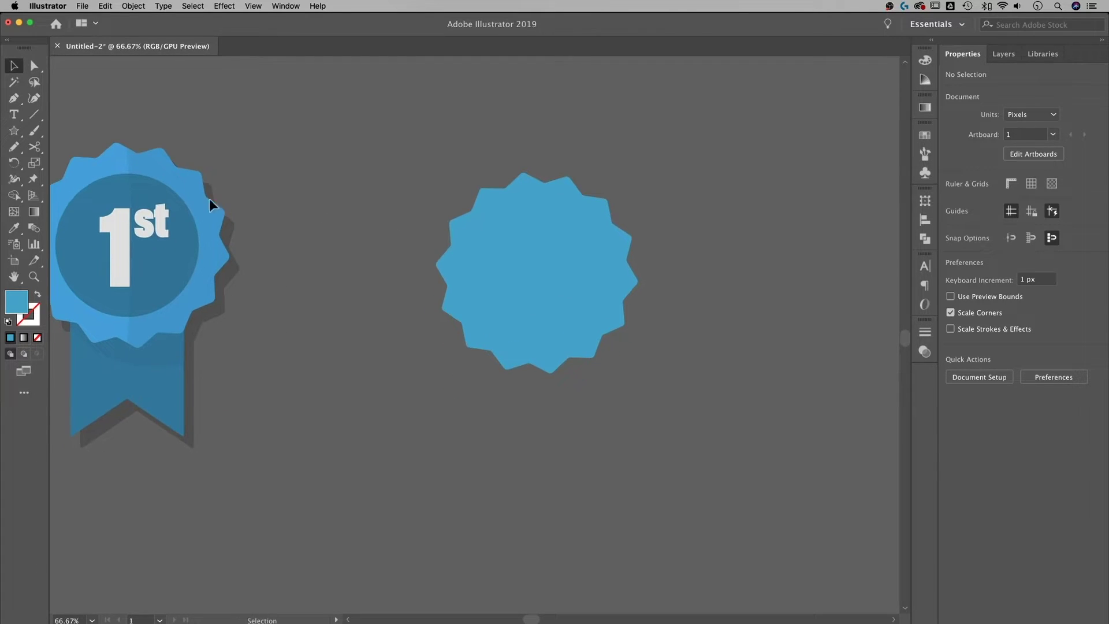
{"action": "key", "text": "l"}
{"action": "left_click", "coordinate": [13, 133]}
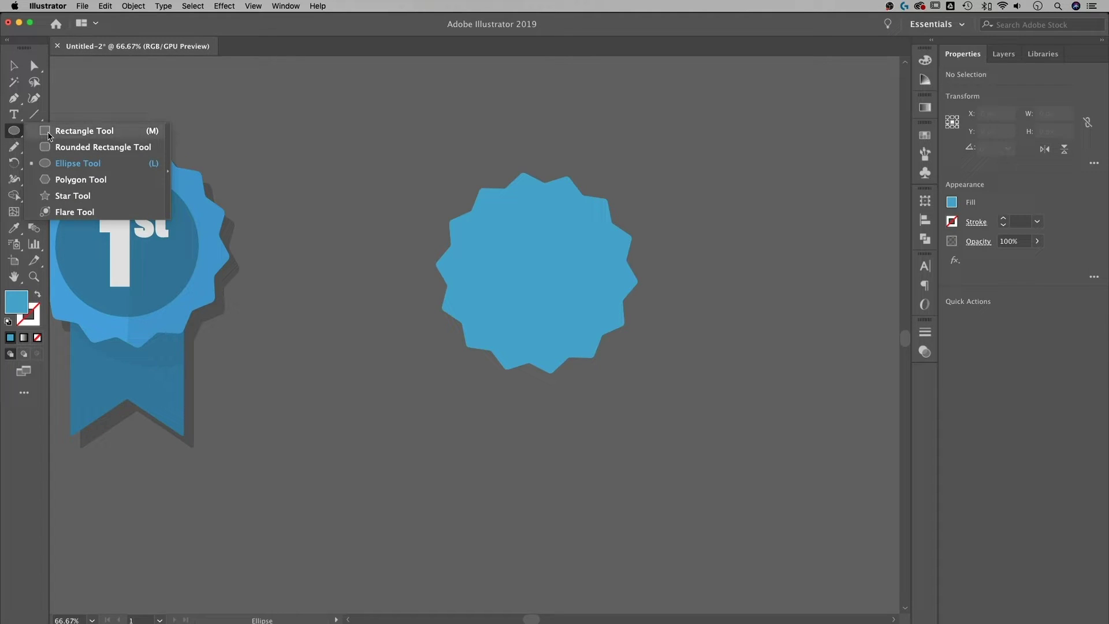
{"action": "left_click", "coordinate": [66, 166]}
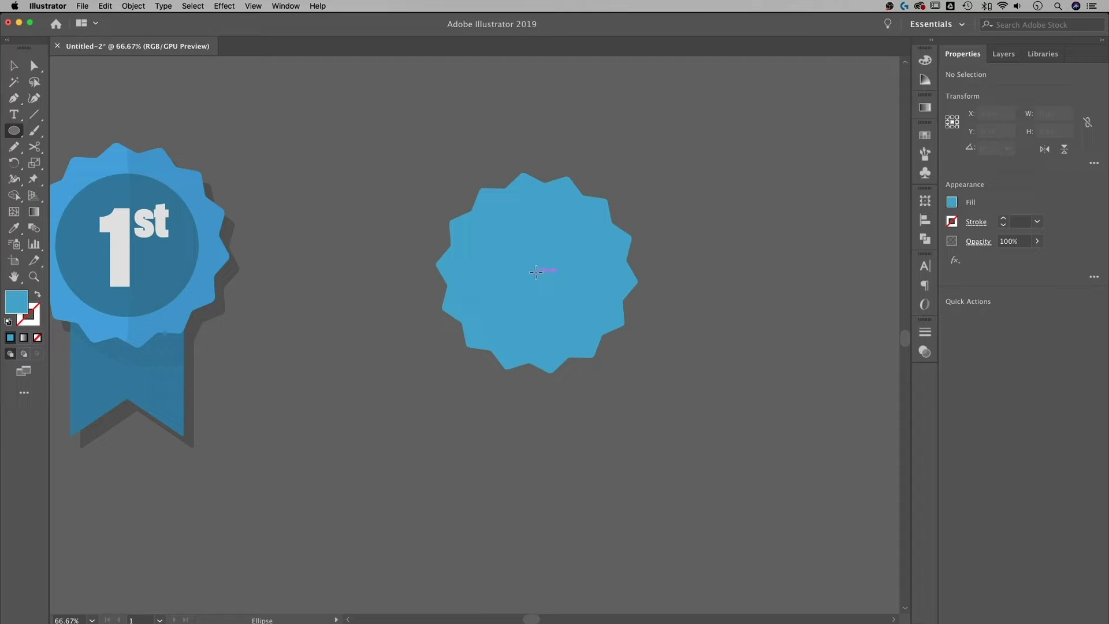
{"action": "left_click_drag", "start_coordinate": [537, 272], "coordinate": [591, 205]}
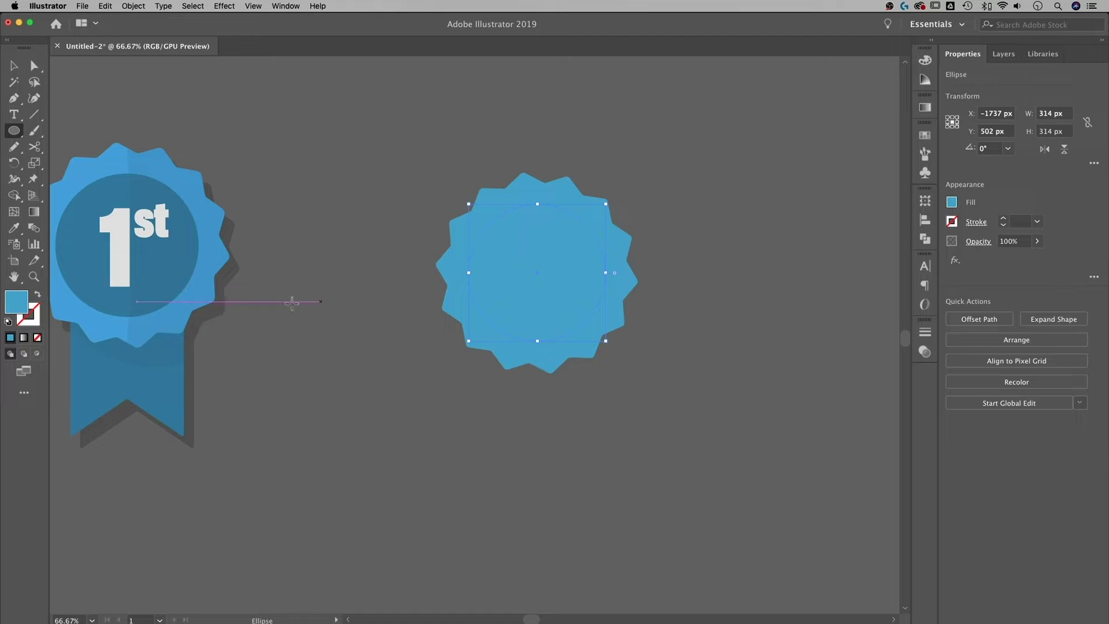
Change the circle's fill to the darker blue 3486a3 and deselect it
{"action": "double_click", "coordinate": [21, 308]}
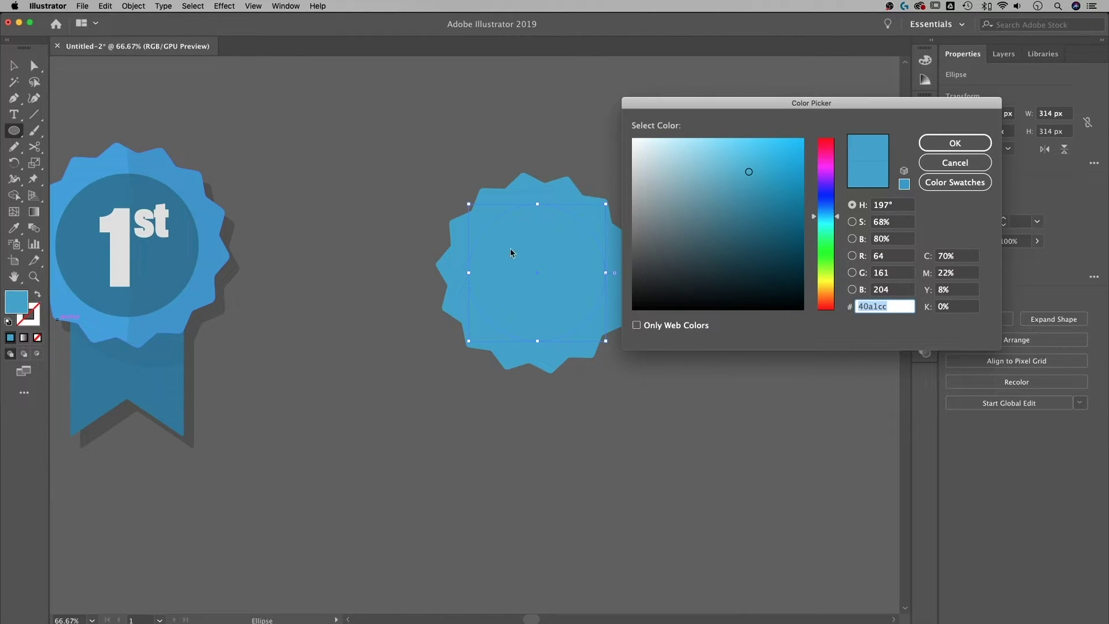
{"action": "left_click_drag", "start_coordinate": [752, 190], "coordinate": [750, 201]}
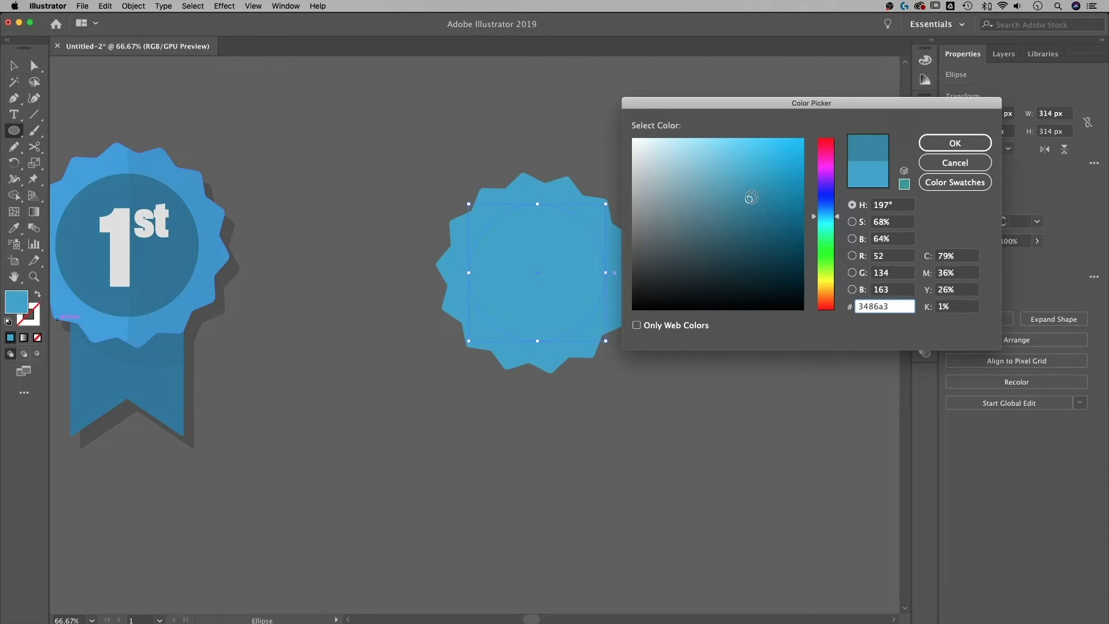
{"action": "left_click", "coordinate": [981, 143]}
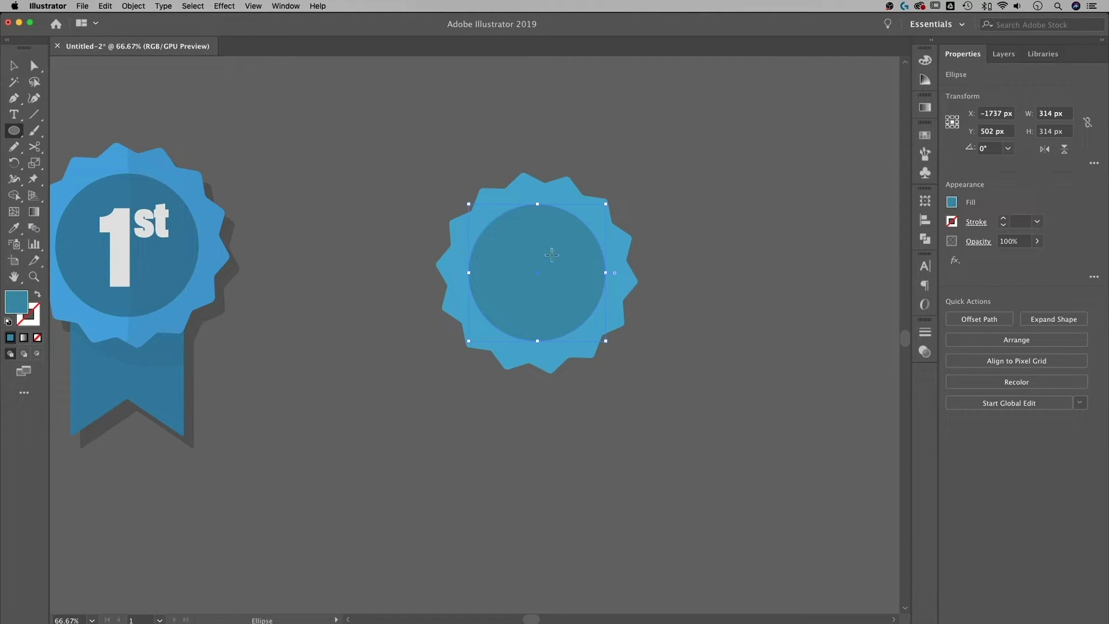
{"action": "left_click", "coordinate": [15, 67]}
{"action": "left_click", "coordinate": [745, 258]}
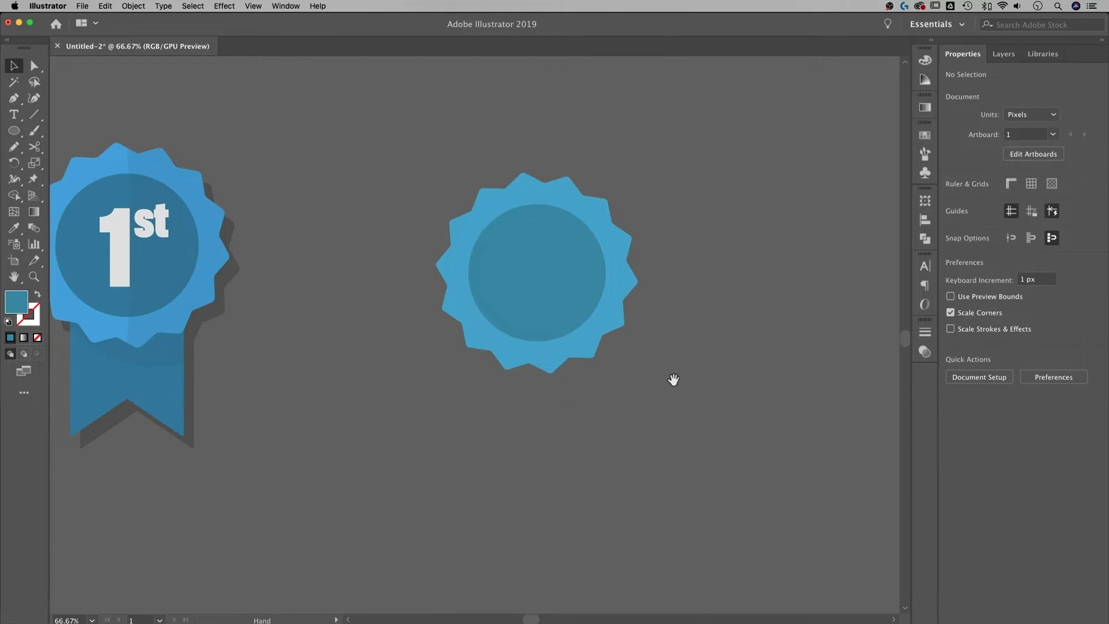
Draw a 218 × 356 px rectangle for the ribbon tail, running from the lower half of the circle to below the star
{"action": "left_click_drag", "start_coordinate": [673, 380], "coordinate": [684, 362]}
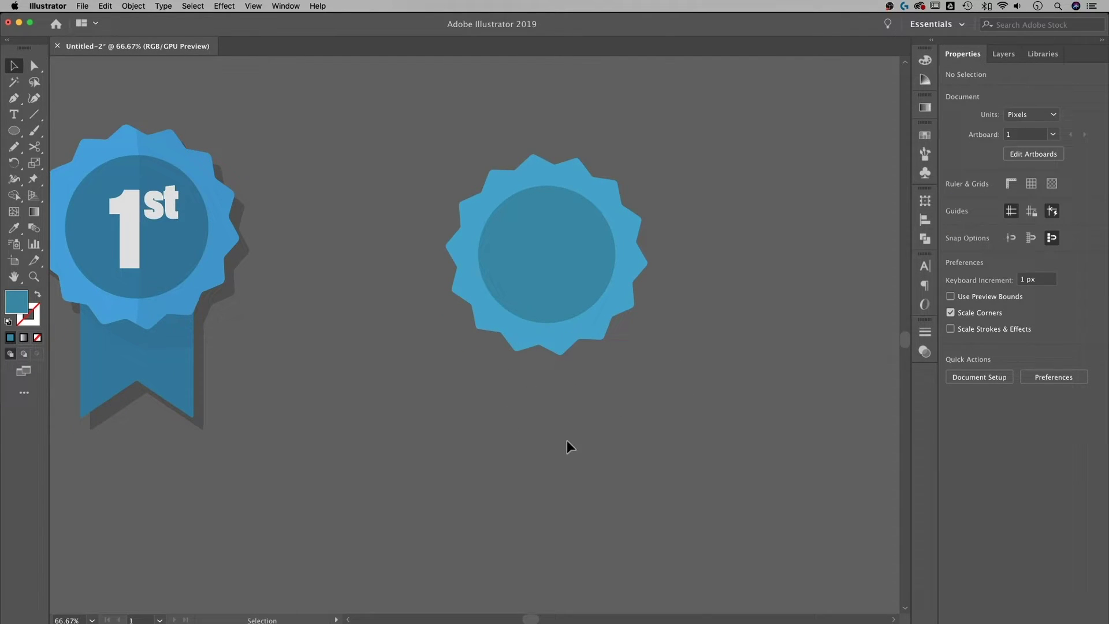
{"action": "left_click_drag", "start_coordinate": [14, 131], "coordinate": [79, 134]}
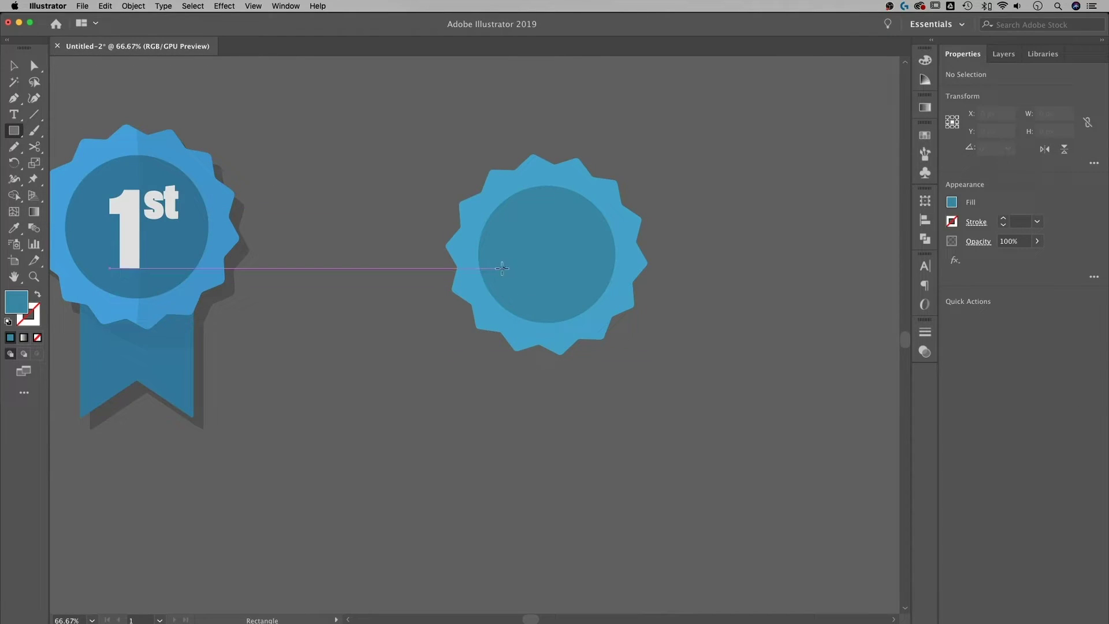
{"action": "left_click_drag", "start_coordinate": [499, 272], "coordinate": [594, 428]}
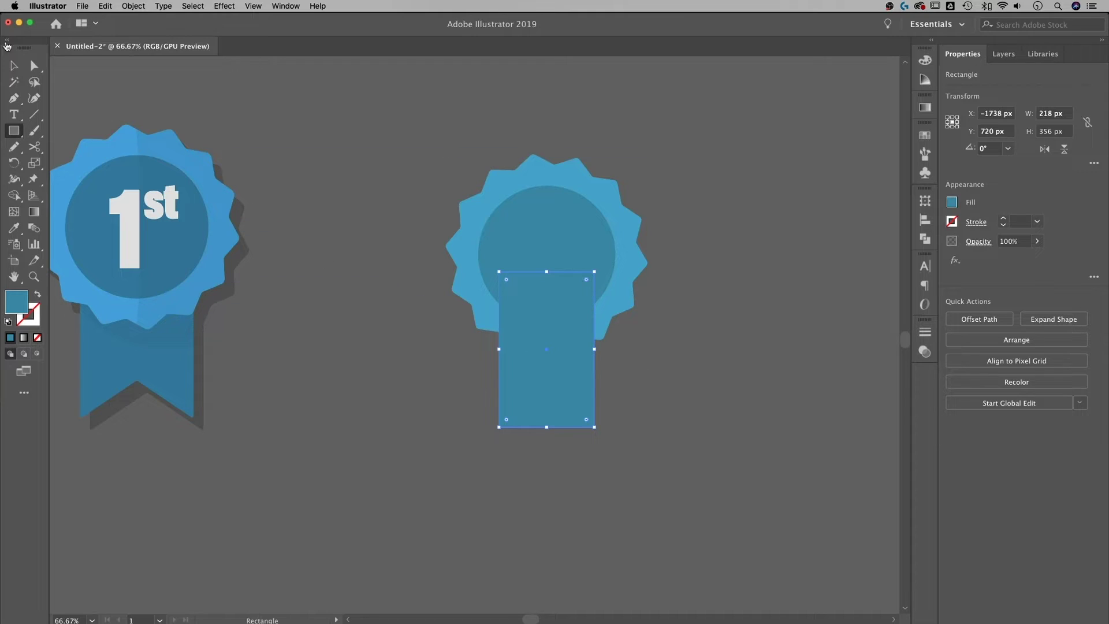
Select the rectangle together with the circle and centre the rectangle horizontally on the circle
{"action": "left_click", "coordinate": [14, 65]}
{"action": "left_click", "coordinate": [574, 221], "text": "shift"}
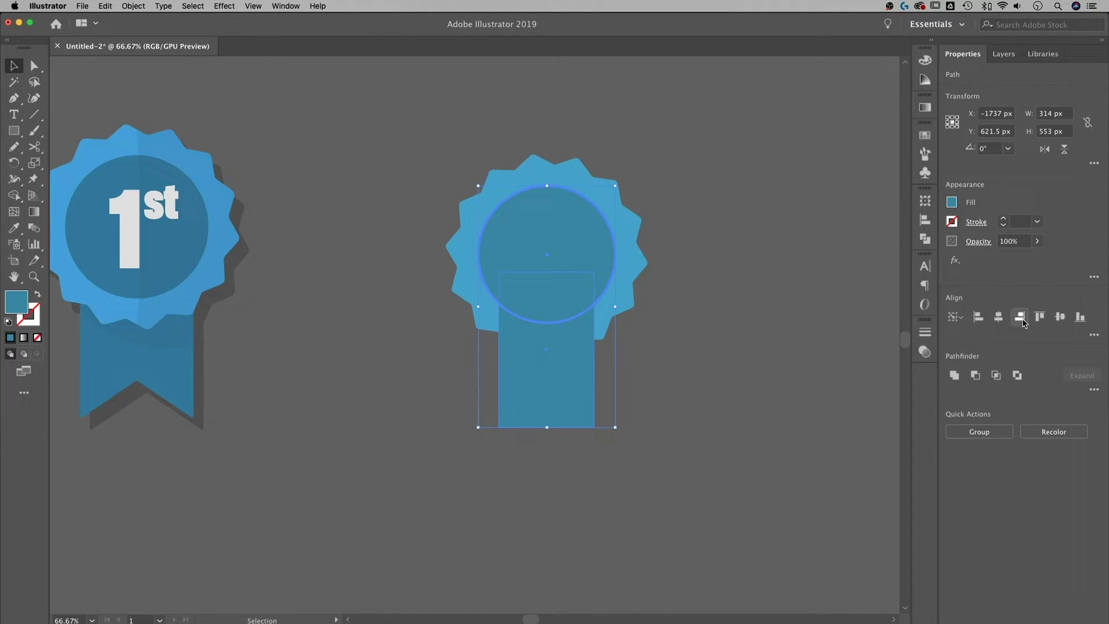
{"action": "left_click", "coordinate": [1000, 317]}
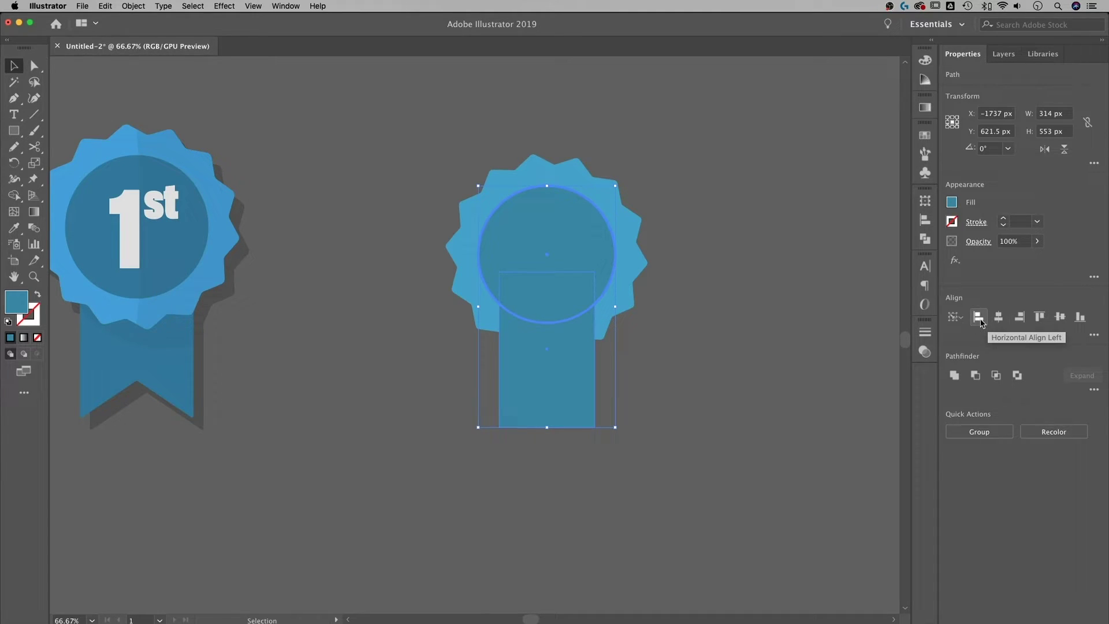
{"action": "left_click", "coordinate": [980, 322]}
{"action": "left_click", "coordinate": [998, 318]}
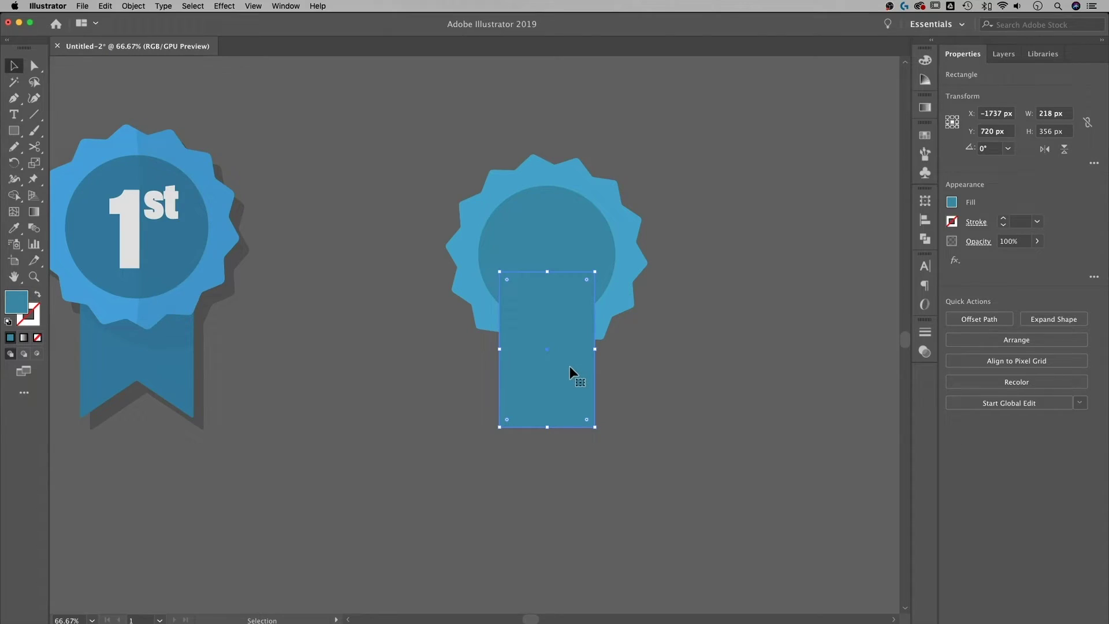
Send the ribbon tail rectangle to the back, behind the star and circle, and deselect it
{"action": "right_click", "coordinate": [556, 368]}
{"action": "mouse_move", "coordinate": [586, 524]}
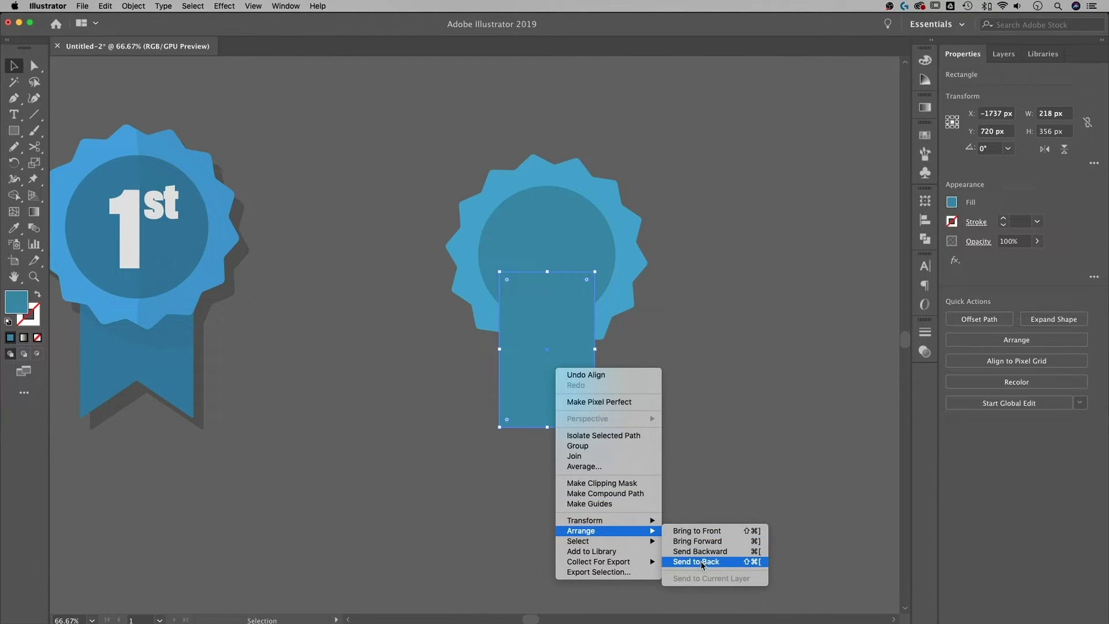
{"action": "left_click", "coordinate": [703, 562]}
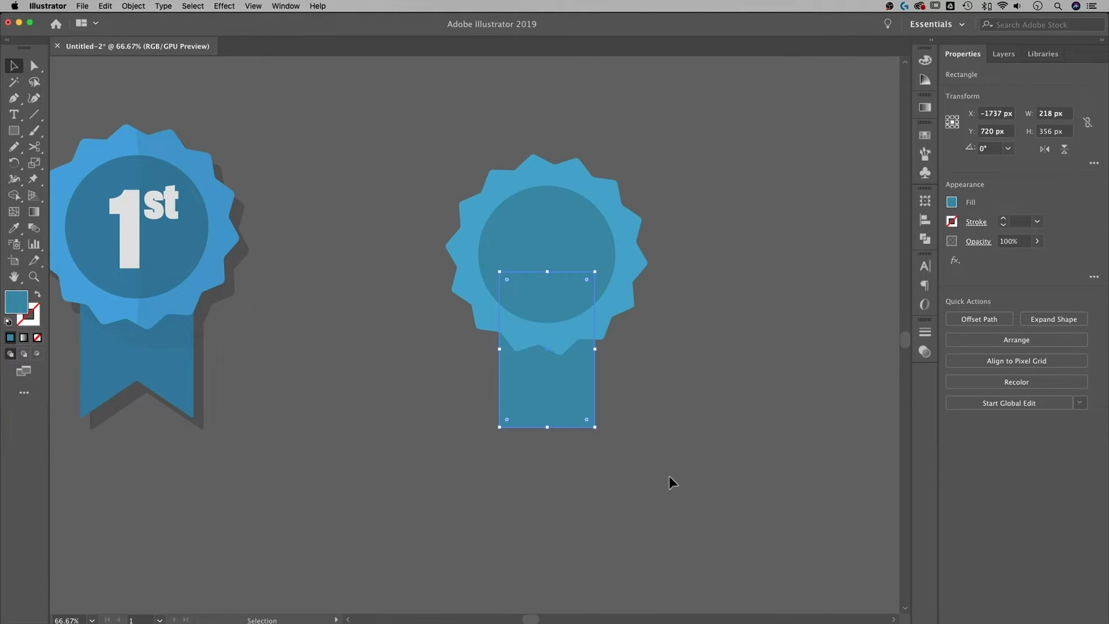
{"action": "left_click", "coordinate": [723, 329]}
Add an anchor point at the midpoint of the ribbon tail rectangle's bottom edge with the Pen tool
{"action": "left_click", "coordinate": [581, 378]}
{"action": "key", "text": "p"}
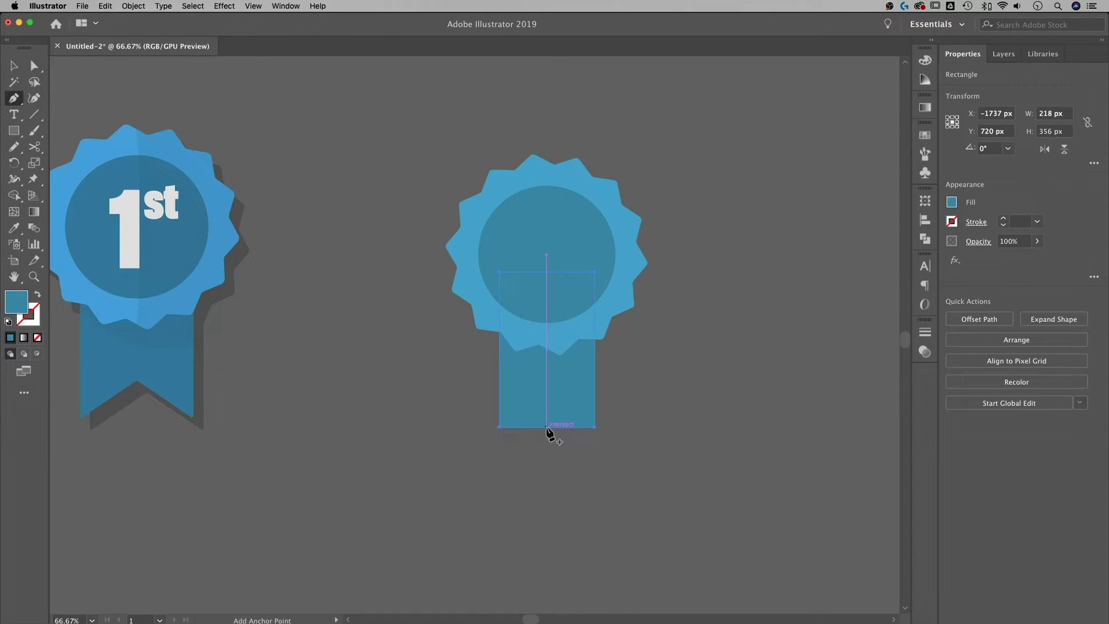
{"action": "left_click", "coordinate": [547, 428]}
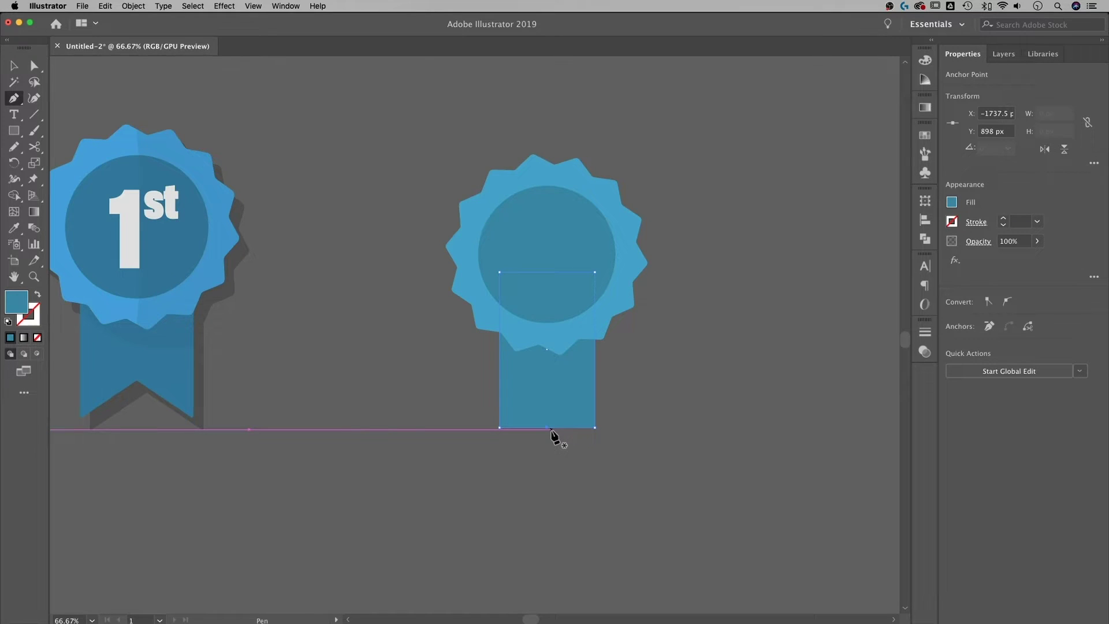
Nudge the bottom edge's middle anchor point up about 50 px to form a V-shaped notch in the ribbon tail, and deselect it
{"action": "left_click", "coordinate": [34, 66]}
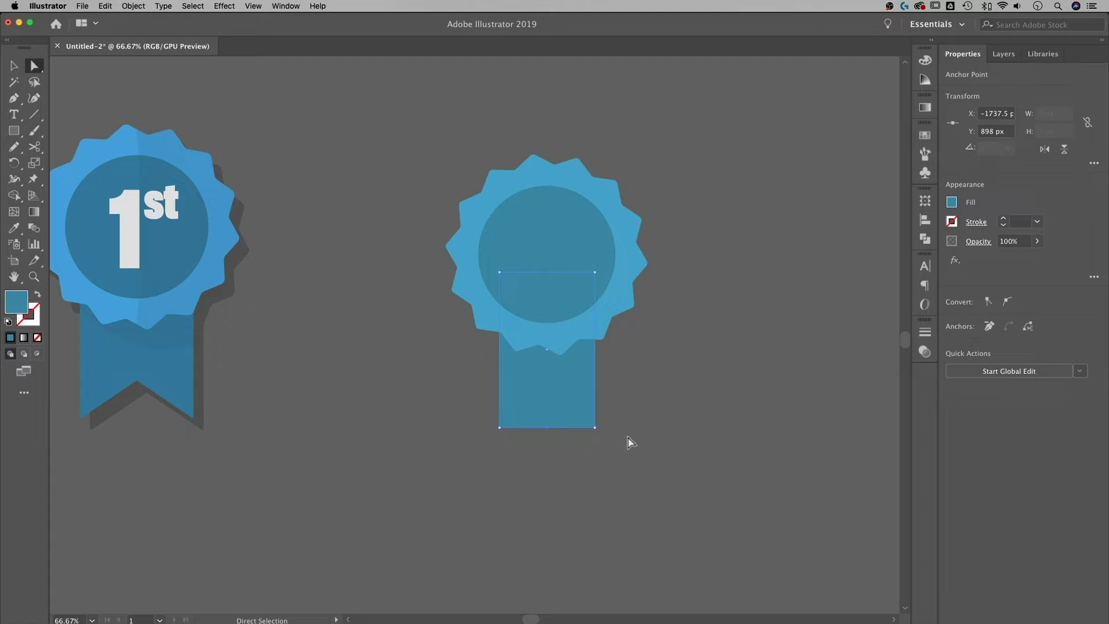
{"action": "key", "text": "Up"}
{"action": "key", "text": "Up"}
{"action": "key", "text": "Up"}
{"action": "key", "text": "Up"}
{"action": "key", "text": "Up"}
{"action": "key", "text": "Up"}
{"action": "key", "text": "Up"}
{"action": "key", "text": "Up"}
{"action": "key", "text": "Up"}
{"action": "key", "text": "Up"}
{"action": "key", "text": "Up"}
{"action": "key", "text": "Up"}
{"action": "key", "text": "Up"}
{"action": "key", "text": "Up"}
{"action": "key", "text": "Up"}
{"action": "key", "text": "Up"}
{"action": "key", "text": "Up"}
{"action": "key", "text": "Up"}
{"action": "key", "text": "Up"}
{"action": "key", "text": "Up"}
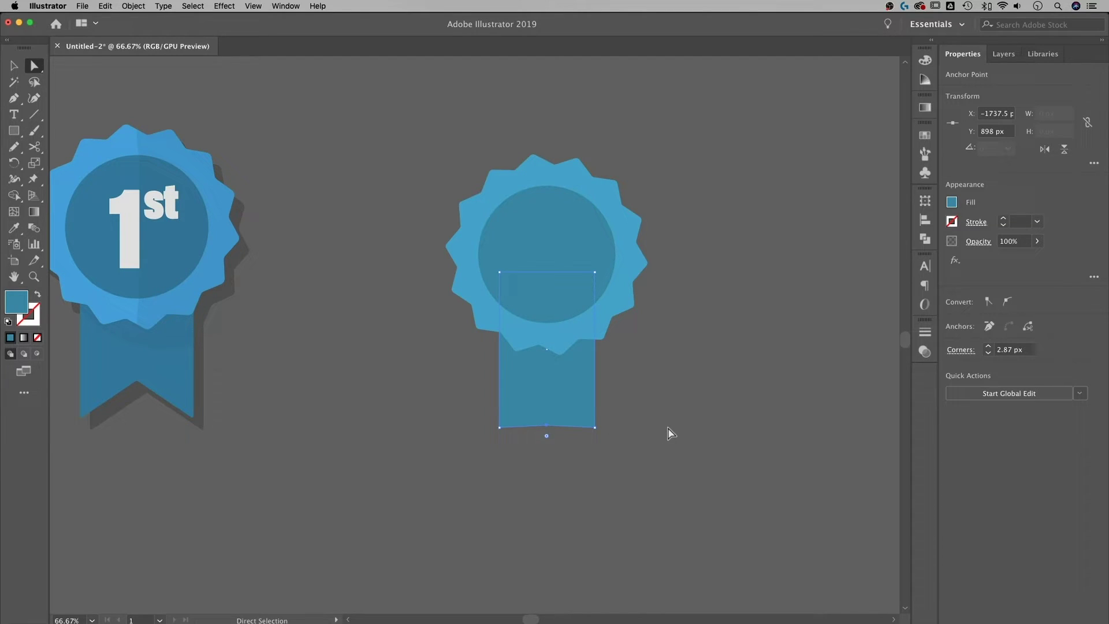
{"action": "key", "text": "Up"}
{"action": "key", "text": "Up"}
{"action": "key", "text": "Up"}
{"action": "key", "text": "Up"}
{"action": "key", "text": "Up"}
{"action": "key", "text": "Up"}
{"action": "key", "text": "Up"}
{"action": "key", "text": "Up"}
{"action": "key", "text": "Up"}
{"action": "key", "text": "Up"}
{"action": "key", "text": "Up"}
{"action": "key", "text": "Up"}
{"action": "key", "text": "Up"}
{"action": "key", "text": "Up"}
{"action": "key", "text": "Up"}
{"action": "key", "text": "Up"}
{"action": "key", "text": "Up"}
{"action": "key", "text": "Up"}
{"action": "key", "text": "Up"}
{"action": "key", "text": "Up"}
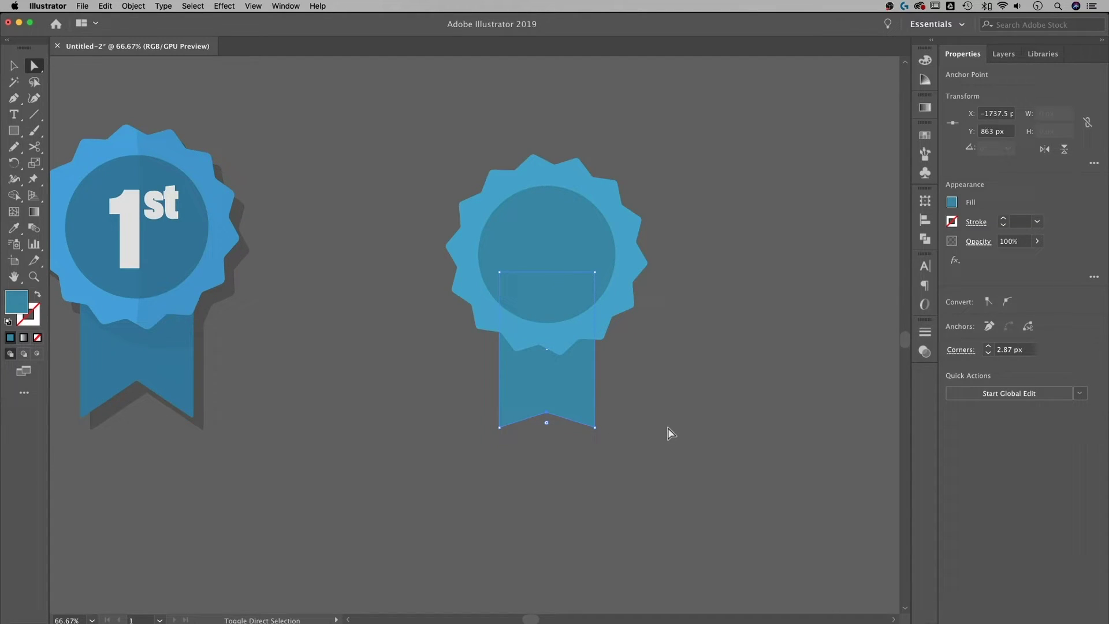
{"action": "key", "text": "Up"}
{"action": "key", "text": "Up"}
{"action": "key", "text": "Up"}
{"action": "key", "text": "Up"}
{"action": "key", "text": "Up"}
{"action": "key", "text": "Up"}
{"action": "key", "text": "Up"}
{"action": "key", "text": "Up"}
{"action": "key", "text": "Up"}
{"action": "key", "text": "Up"}
{"action": "left_click", "coordinate": [669, 433]}
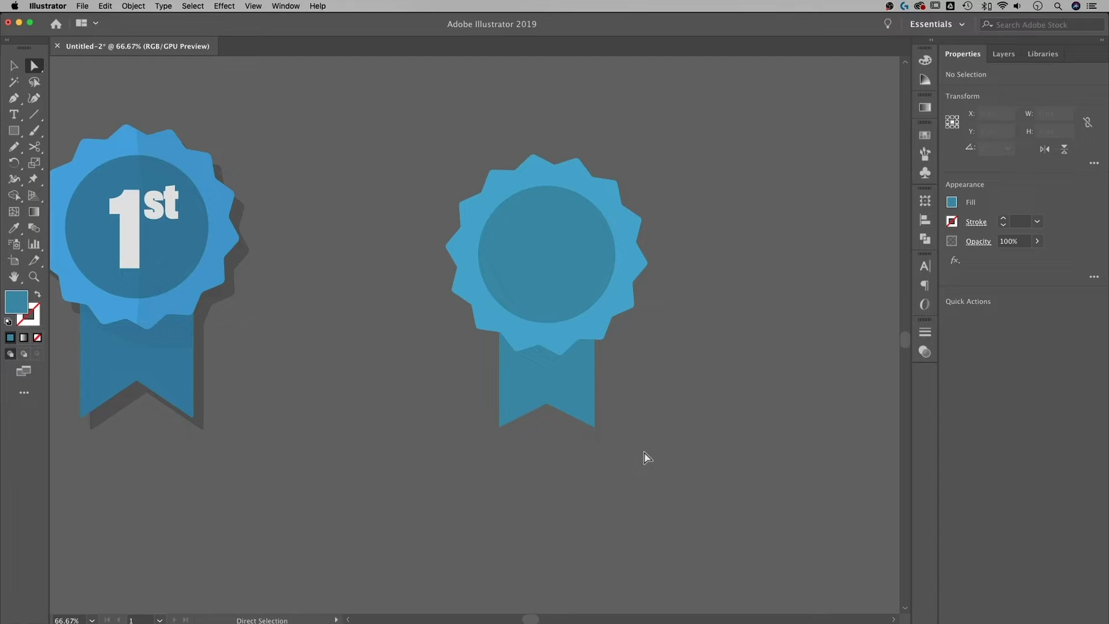
Slightly round the ribbon tail's lower points and notch by adjusting the live corners of the three selected bottom anchor points
{"action": "left_click_drag", "start_coordinate": [644, 446], "coordinate": [463, 396]}
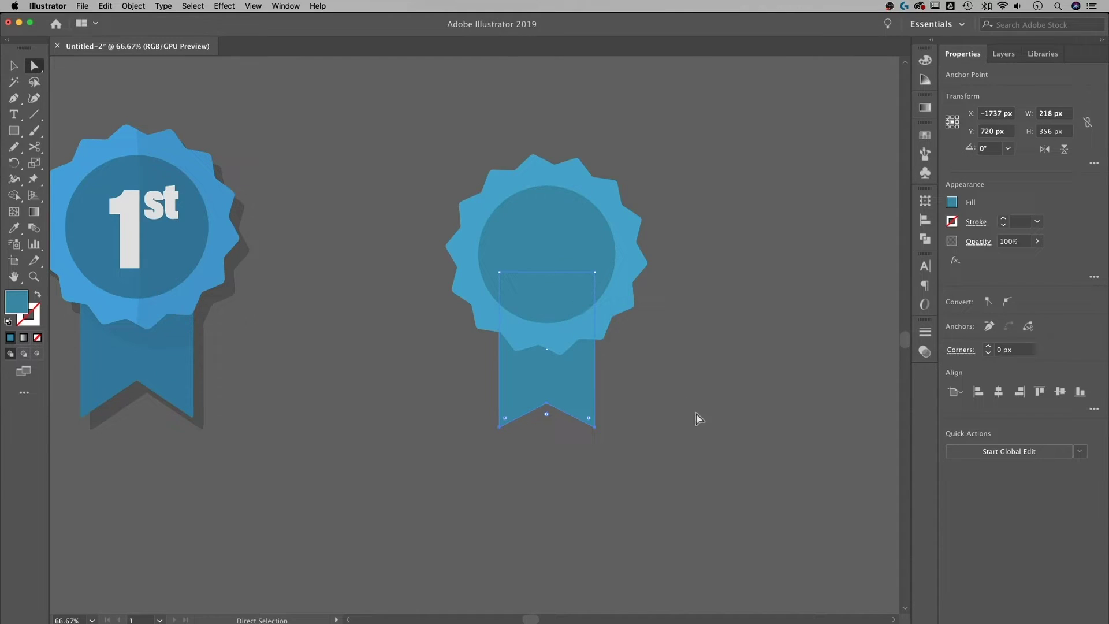
{"action": "key", "text": "super+equal"}
{"action": "key", "text": "super+equal"}
{"action": "key", "text": "super+equal"}
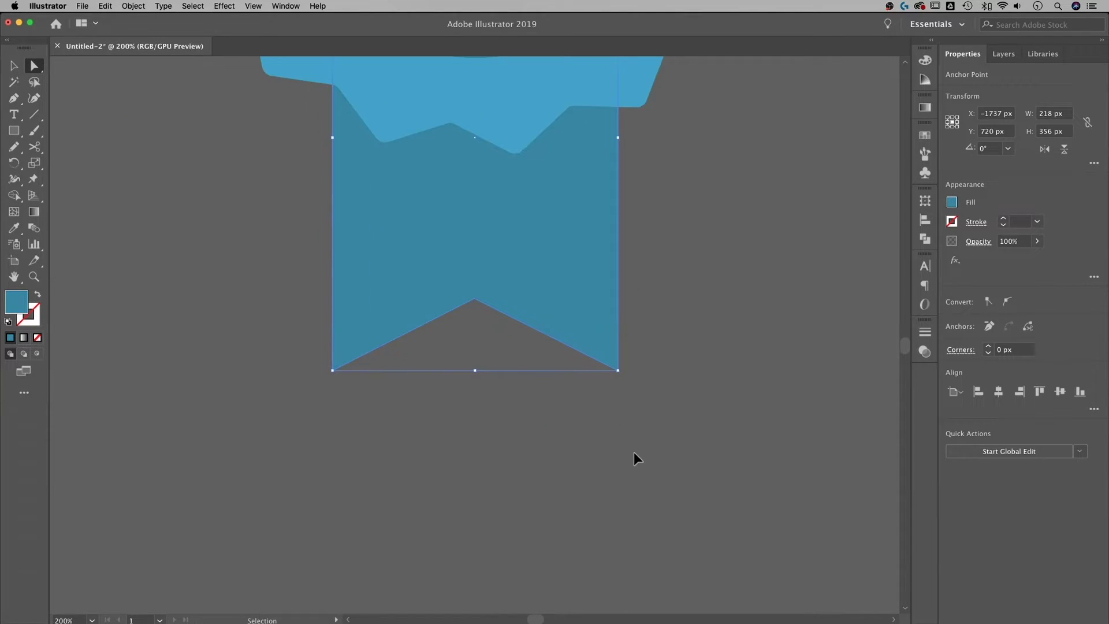
{"action": "left_click_drag", "start_coordinate": [683, 379], "coordinate": [682, 382]}
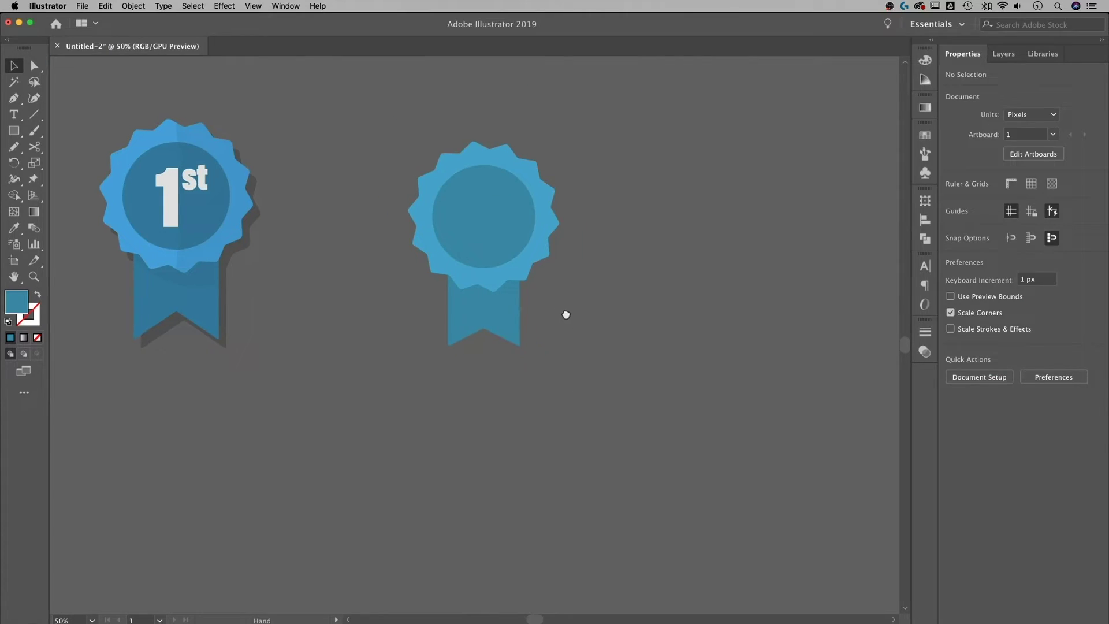
{"action": "key", "text": "super+equal"}
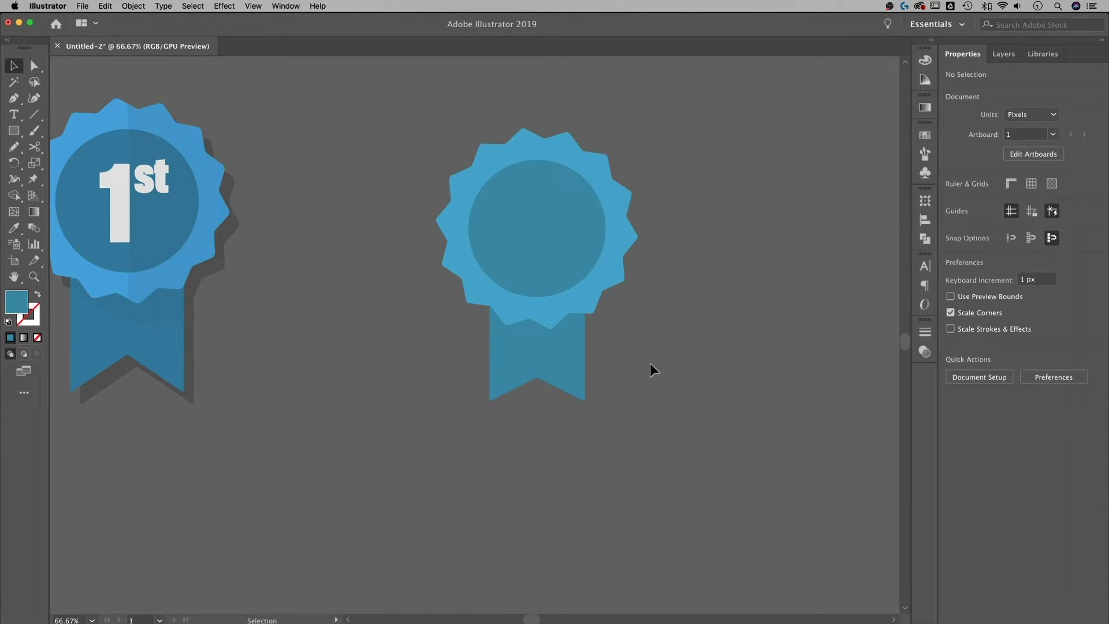
Scale the ribbon tail horizontally about its centre to a width of about 239 px and deselect it
{"action": "left_click", "coordinate": [561, 363]}
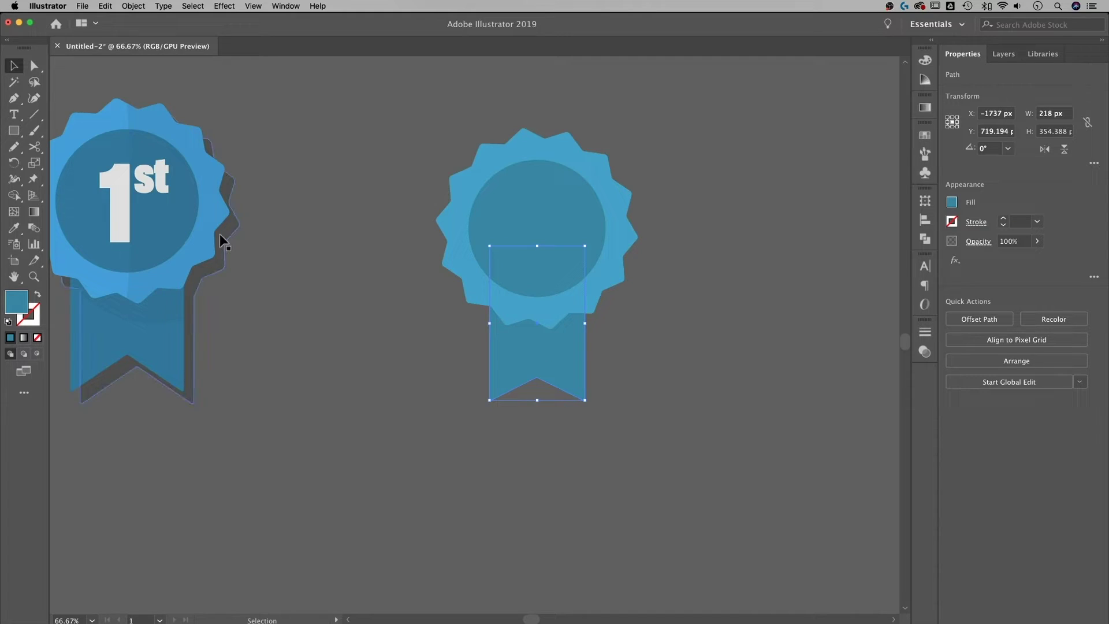
{"action": "left_click", "coordinate": [35, 164]}
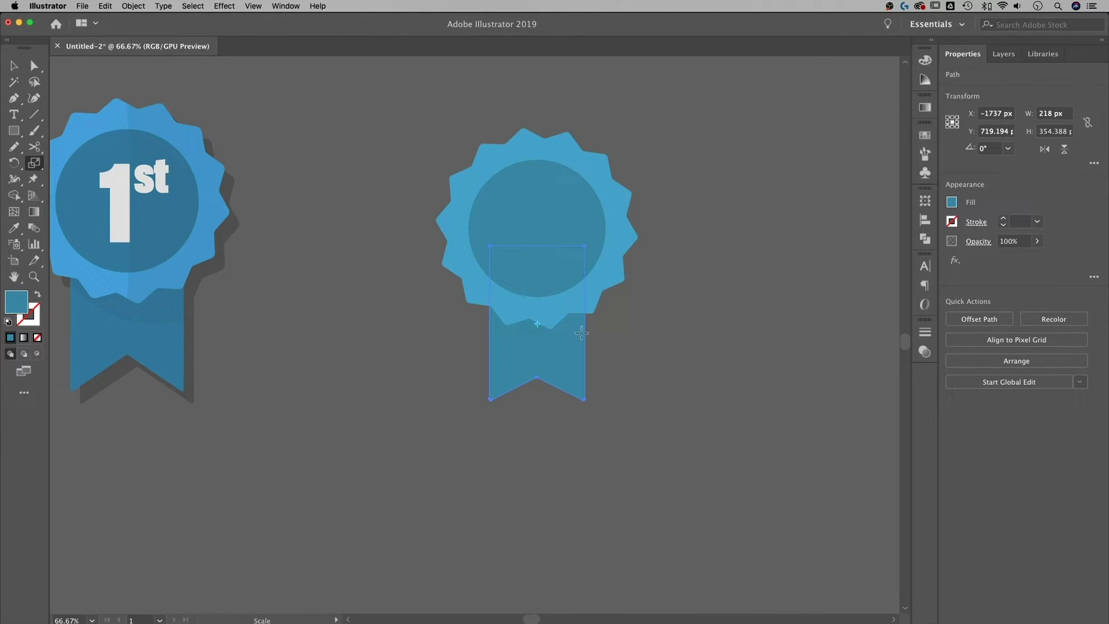
{"action": "mouse_move", "coordinate": [585, 329]}
{"action": "left_mouse_down"}
{"action": "mouse_move", "coordinate": [602, 330]}
{"action": "mouse_move", "coordinate": [585, 330]}
{"action": "mouse_move", "coordinate": [587, 314]}
{"action": "mouse_move", "coordinate": [590, 328]}
{"action": "left_mouse_up"}
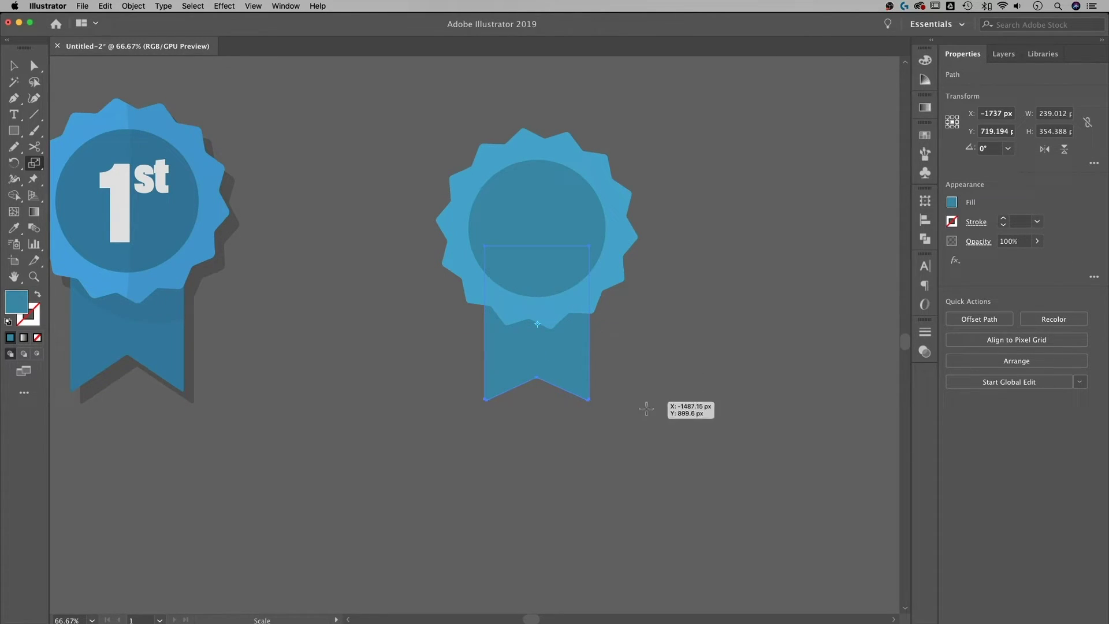
{"action": "key", "text": "v"}
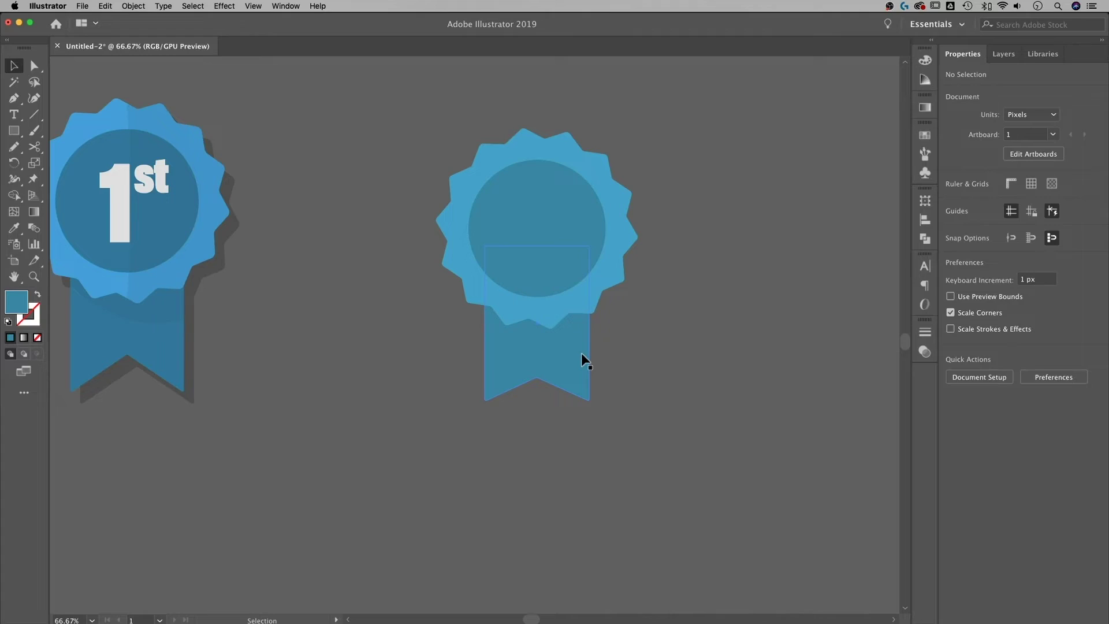
{"action": "left_click", "coordinate": [581, 354]}
{"action": "left_click", "coordinate": [578, 209]}
{"action": "left_click", "coordinate": [729, 232]}
Set the fill to the dark teal 245e6d and draw a 356 × 586 px rectangle from the badge's vertical centre line over its right half
{"action": "left_click", "coordinate": [13, 132]}
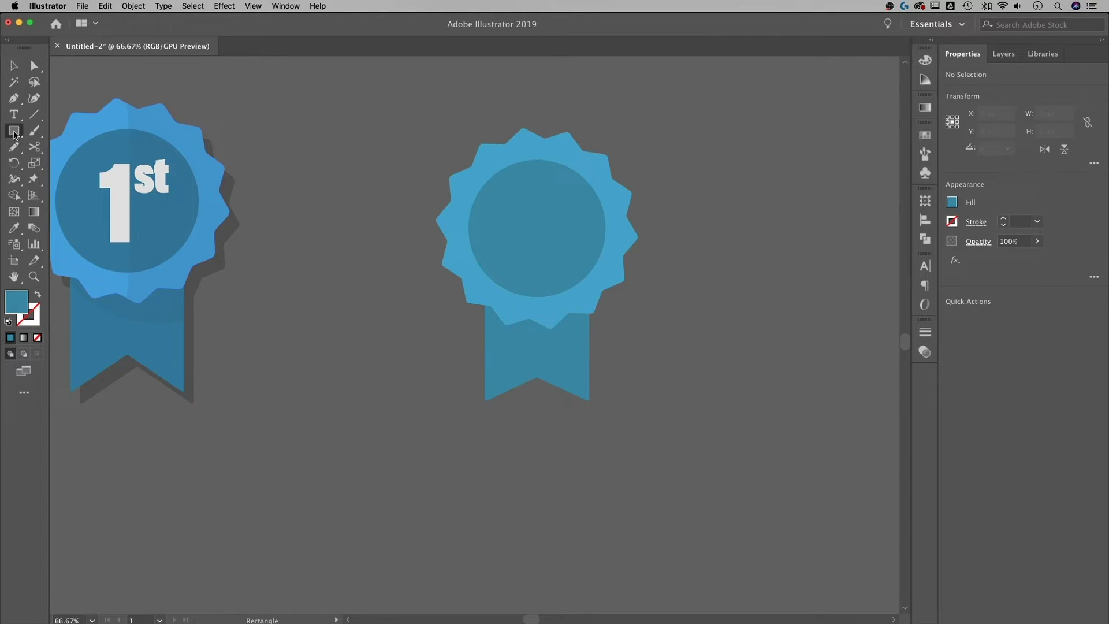
{"action": "double_click", "coordinate": [24, 300]}
{"action": "left_click", "coordinate": [747, 234]}
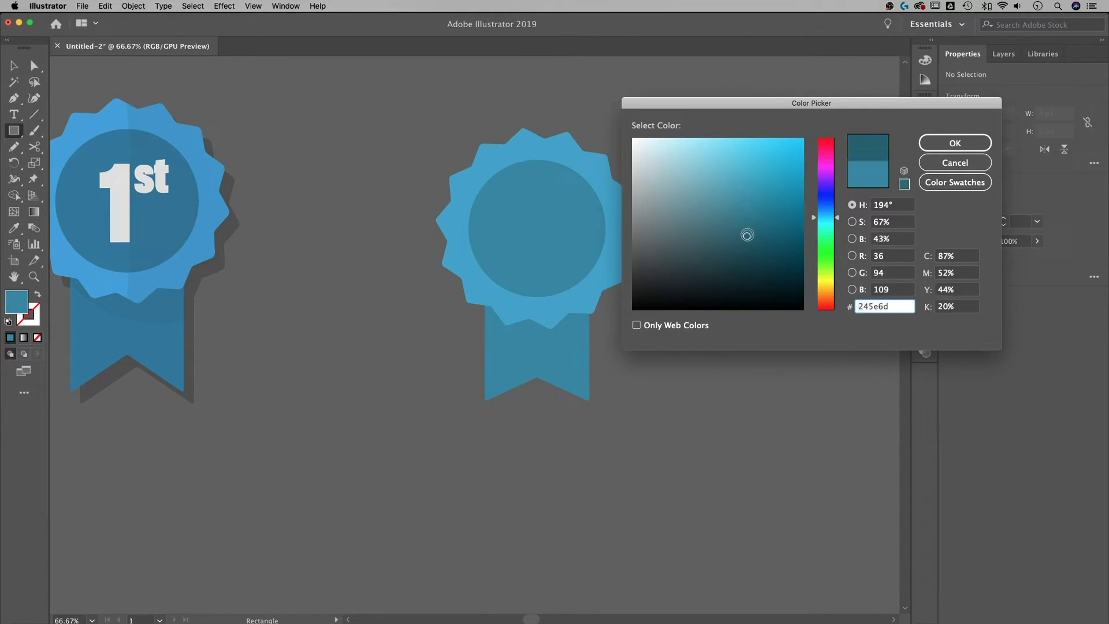
{"action": "left_click", "coordinate": [955, 143]}
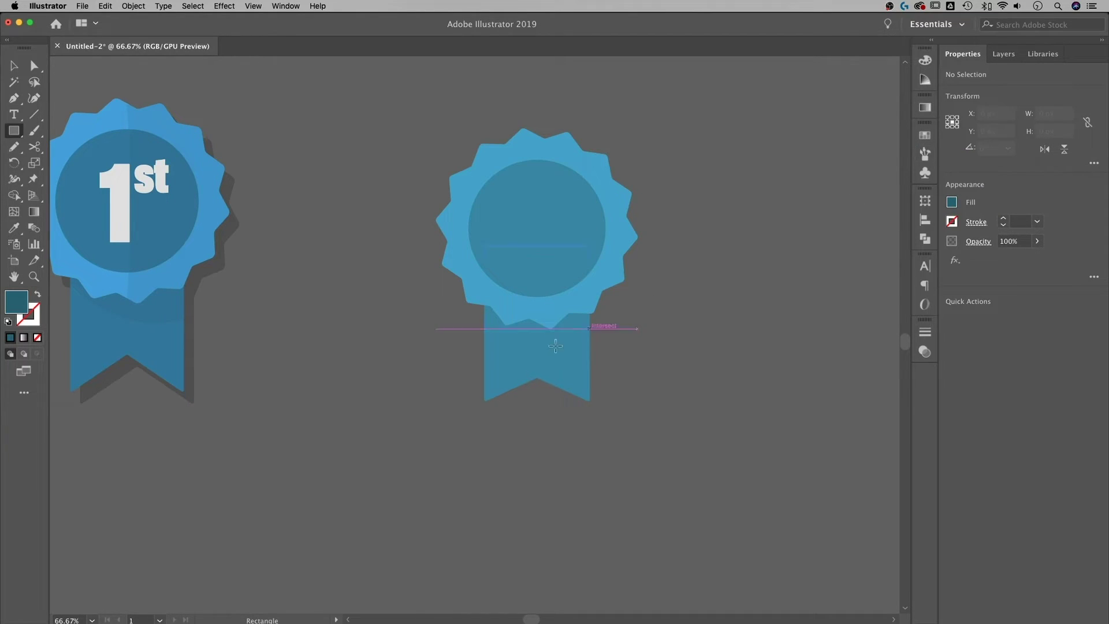
{"action": "left_click_drag", "start_coordinate": [693, 362], "coordinate": [537, 106]}
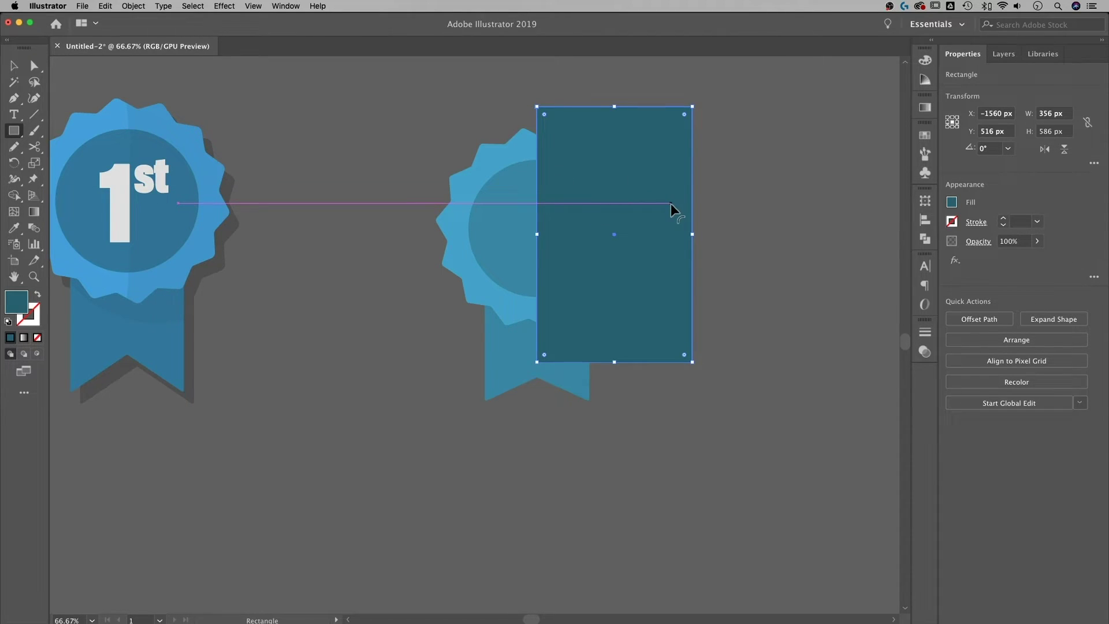
Select the dark rectangle with the star and circle, and trim away its area outside the star with the Shape Builder tool
{"action": "key", "text": "v"}
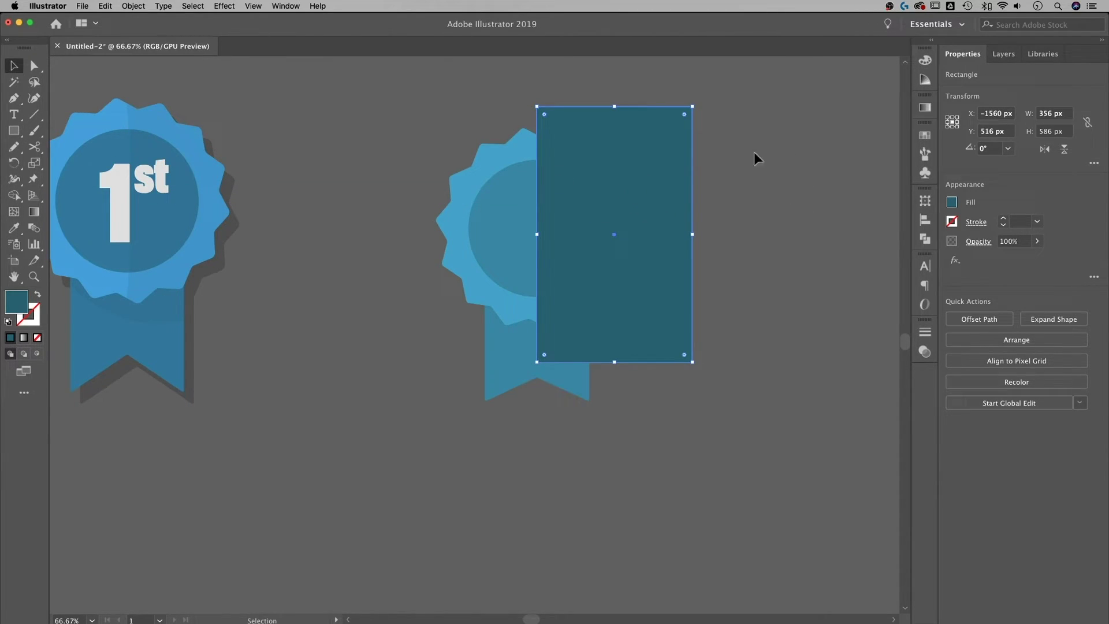
{"action": "left_click", "coordinate": [496, 234], "text": "shift"}
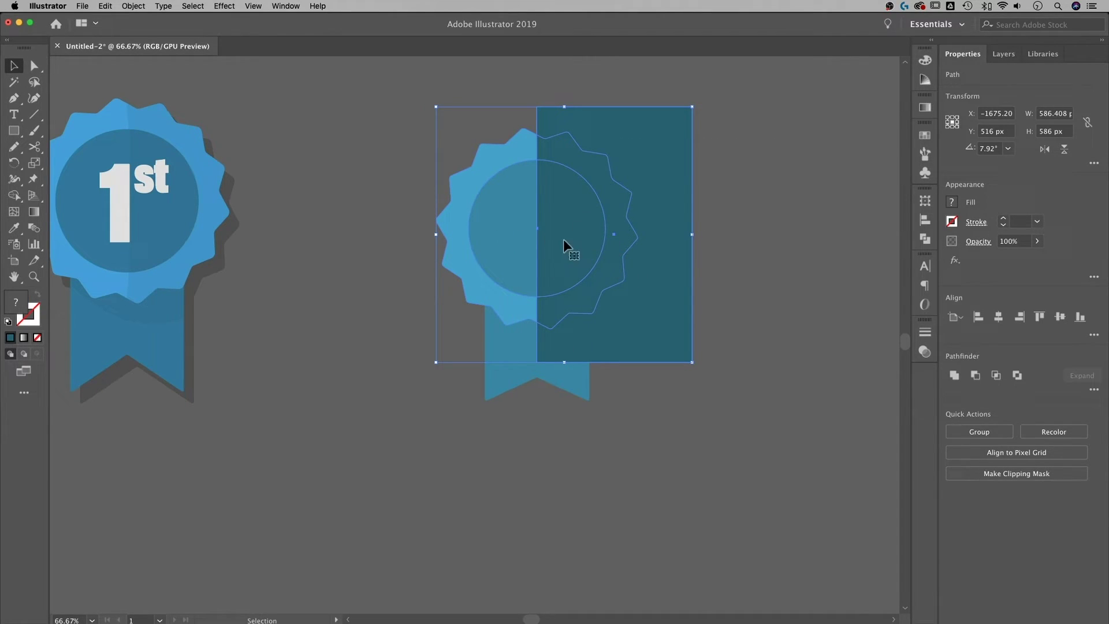
{"action": "key", "text": "shift+m"}
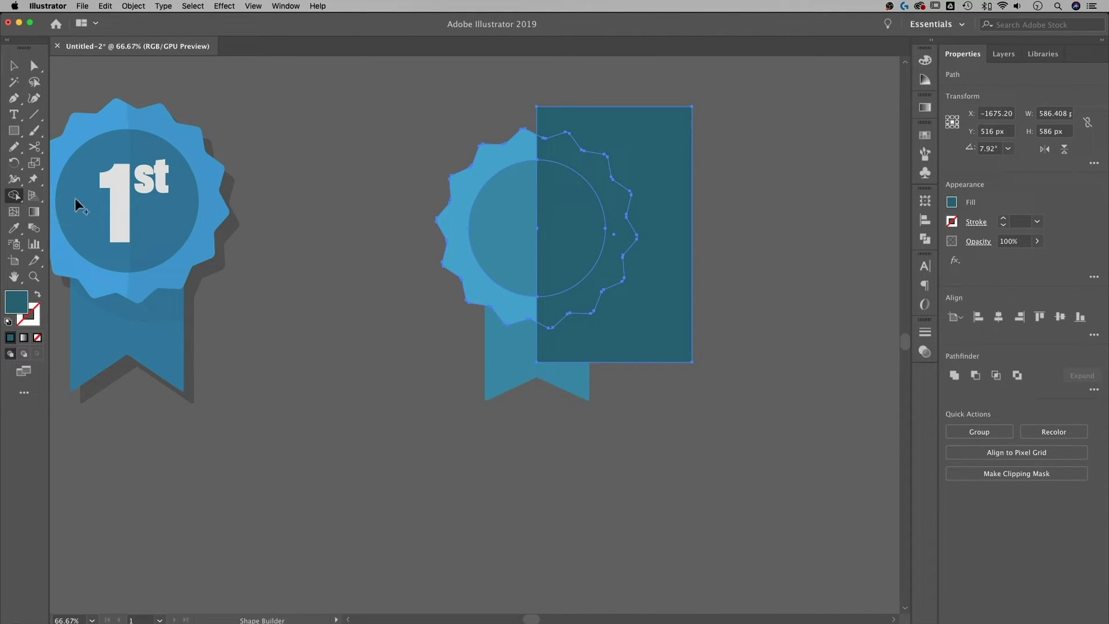
{"action": "left_click", "coordinate": [668, 157], "text": "alt"}
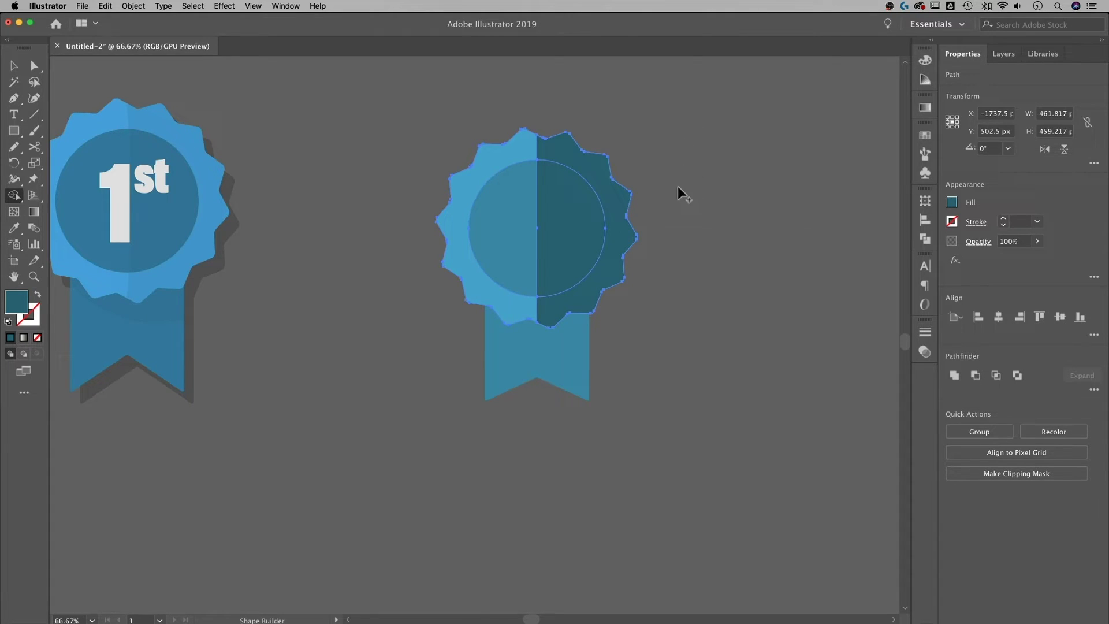
{"action": "key", "text": "v"}
{"action": "left_click", "coordinate": [715, 210]}
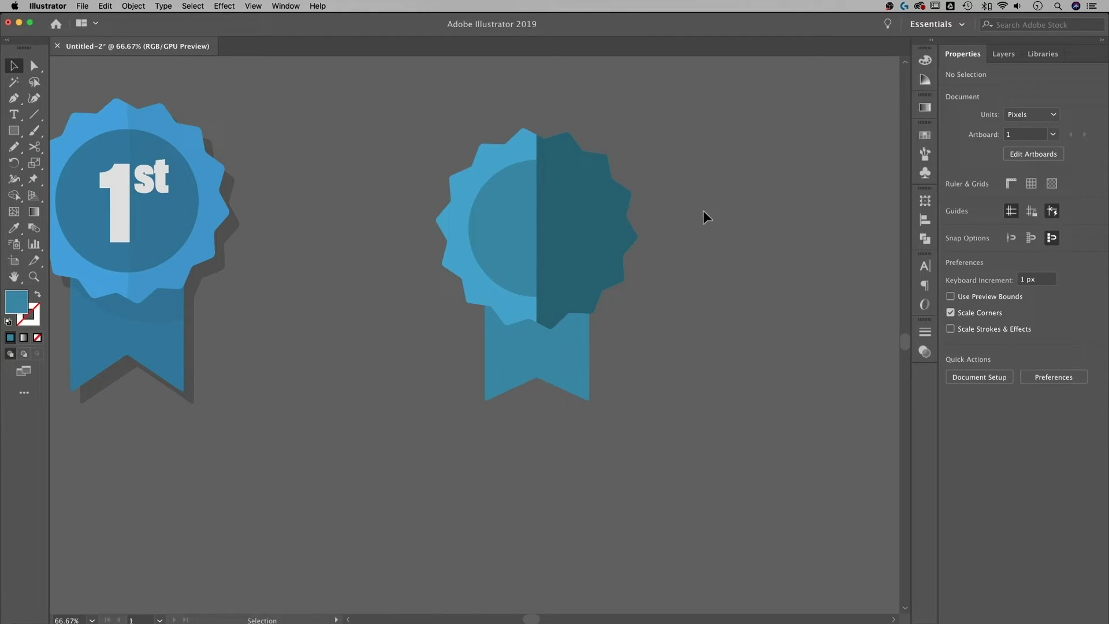
{"action": "left_click", "coordinate": [581, 218]}
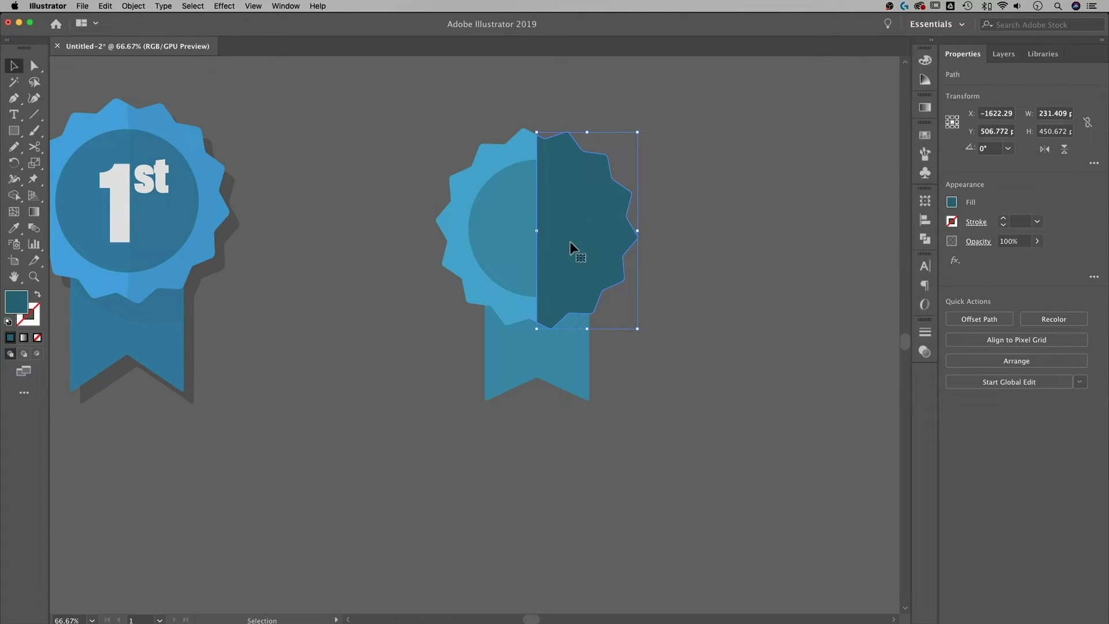
{"action": "left_click_drag", "start_coordinate": [567, 230], "coordinate": [626, 215]}
{"action": "key", "text": "a"}
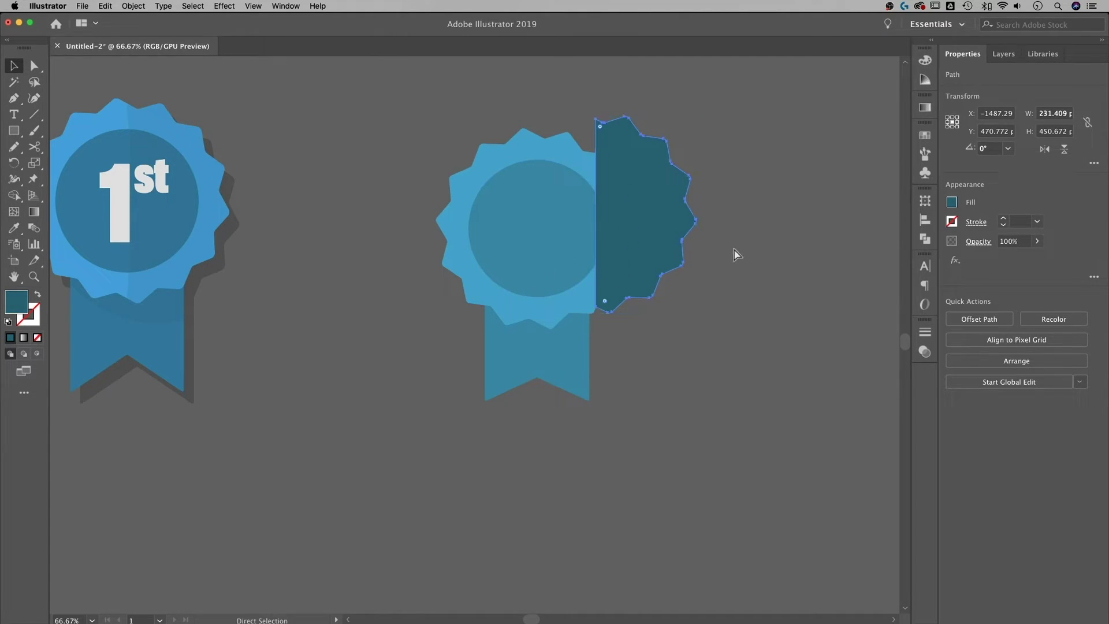
{"action": "key", "text": "super+z"}
{"action": "key", "text": "v"}
{"action": "left_click_drag", "start_coordinate": [581, 237], "coordinate": [628, 265]}
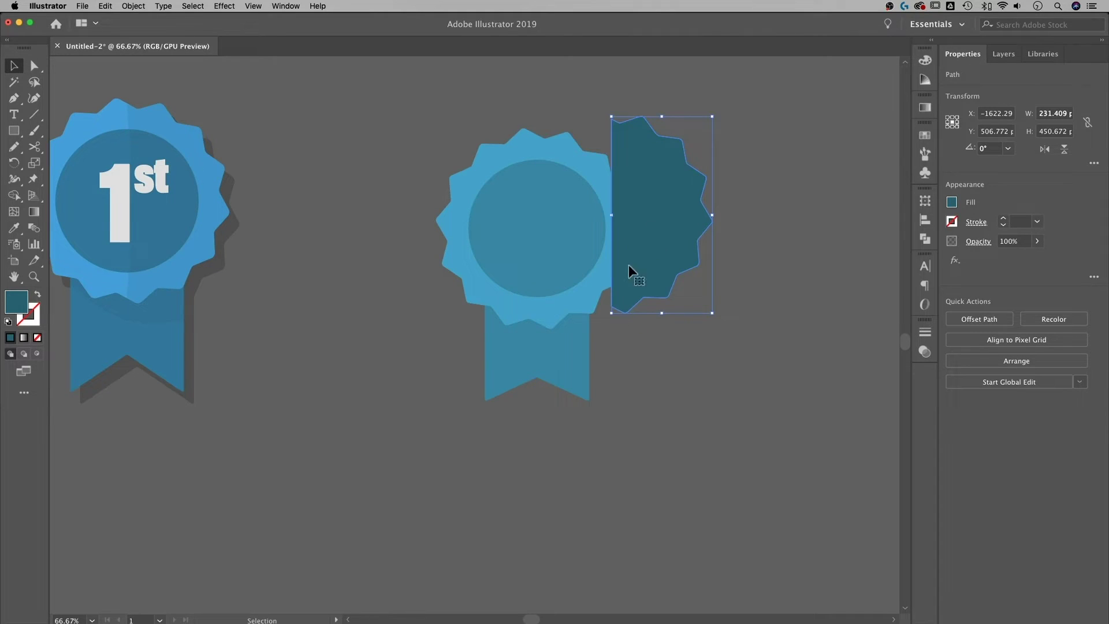
{"action": "key", "text": "v"}
{"action": "left_click", "coordinate": [683, 131]}
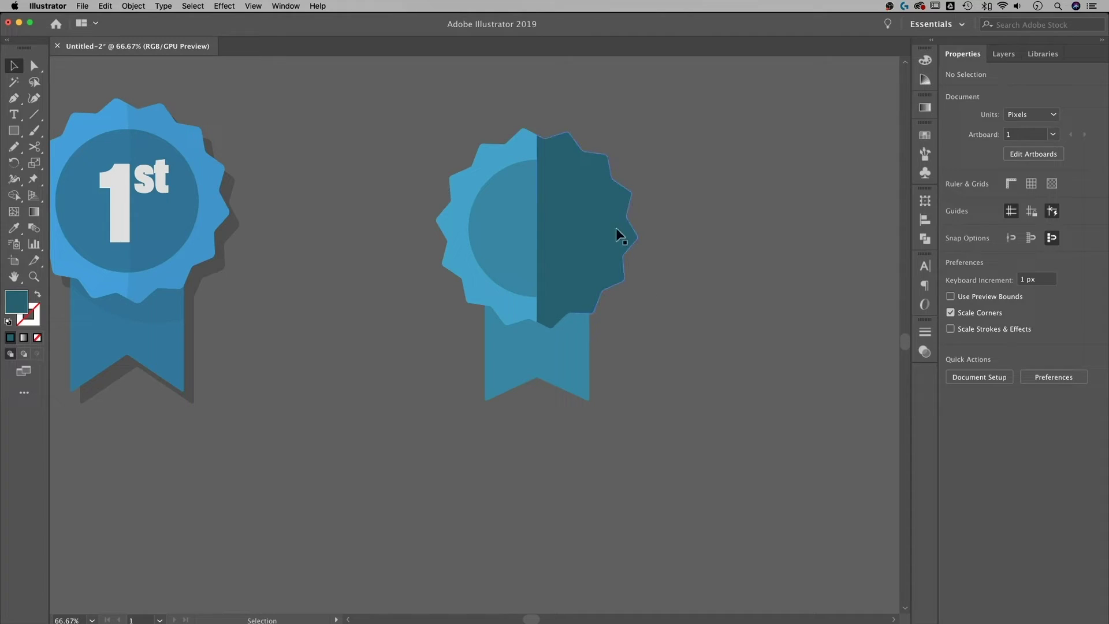
Set the opacity of the dark shape on the star's right half to 15% and deselect it
{"action": "left_click", "coordinate": [580, 225]}
{"action": "left_click", "coordinate": [1011, 241]}
{"action": "type", "text": "15"}
{"action": "key", "text": "Return"}
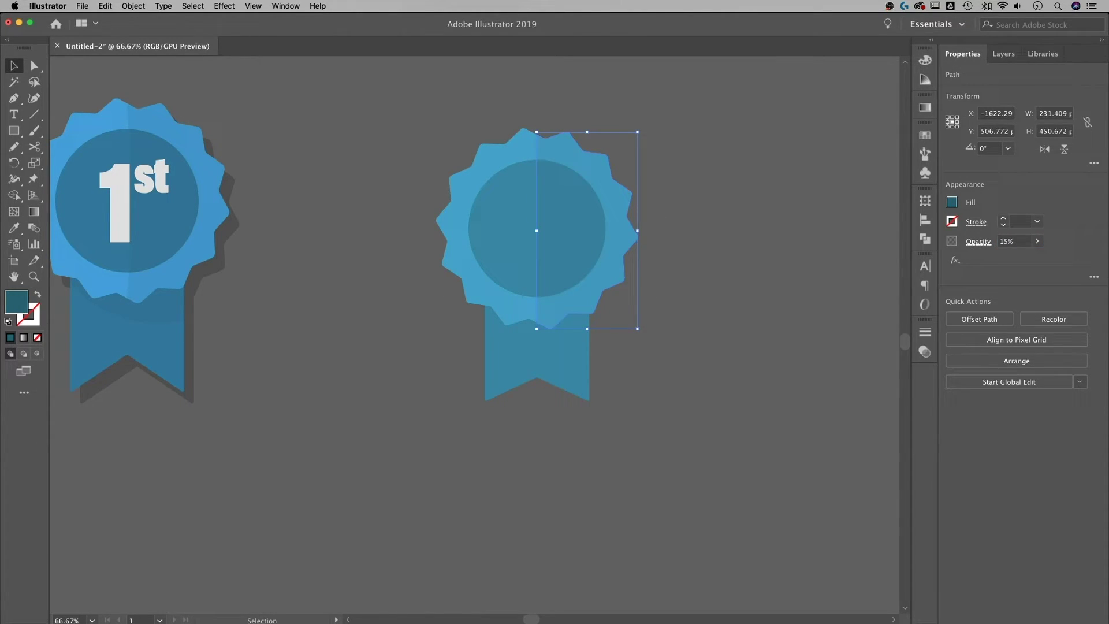
{"action": "left_click", "coordinate": [803, 235]}
{"action": "left_click_drag", "start_coordinate": [741, 279], "coordinate": [753, 277]}
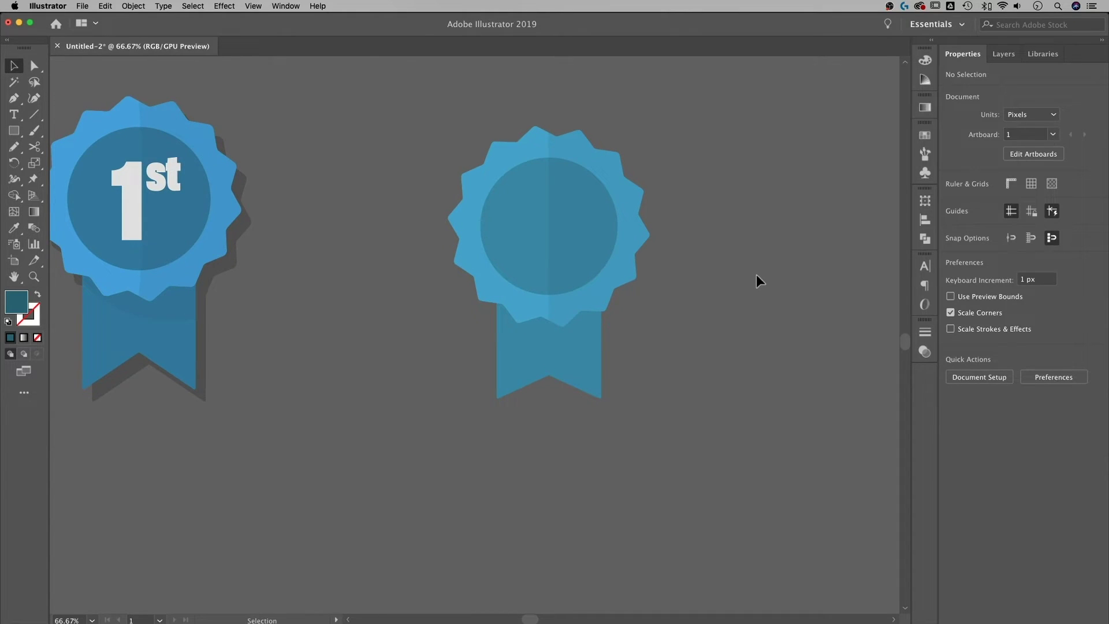
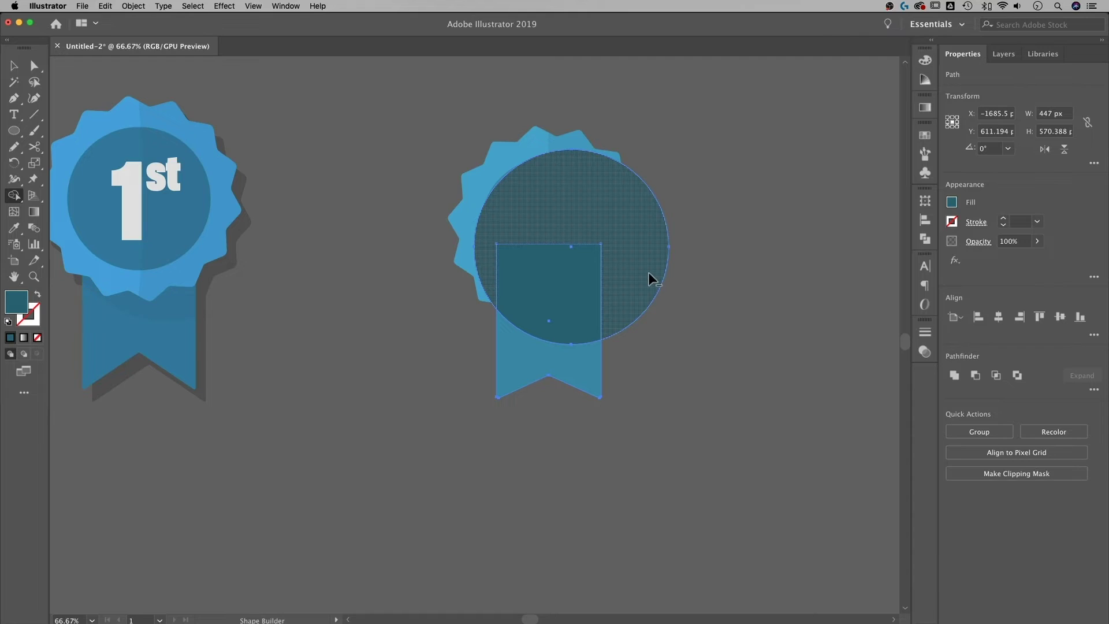
Select the trimmed dark shadow shape together with the ribbon tail and arrange both behind the star
{"action": "key", "text": "v"}
{"action": "left_click", "coordinate": [674, 321]}
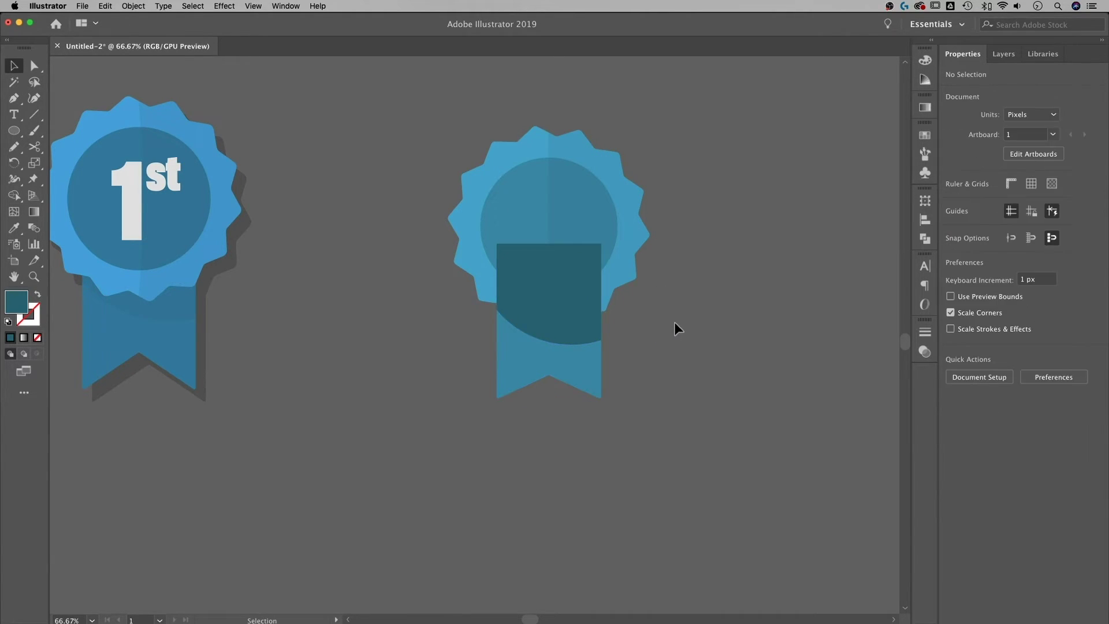
{"action": "left_click", "coordinate": [585, 330]}
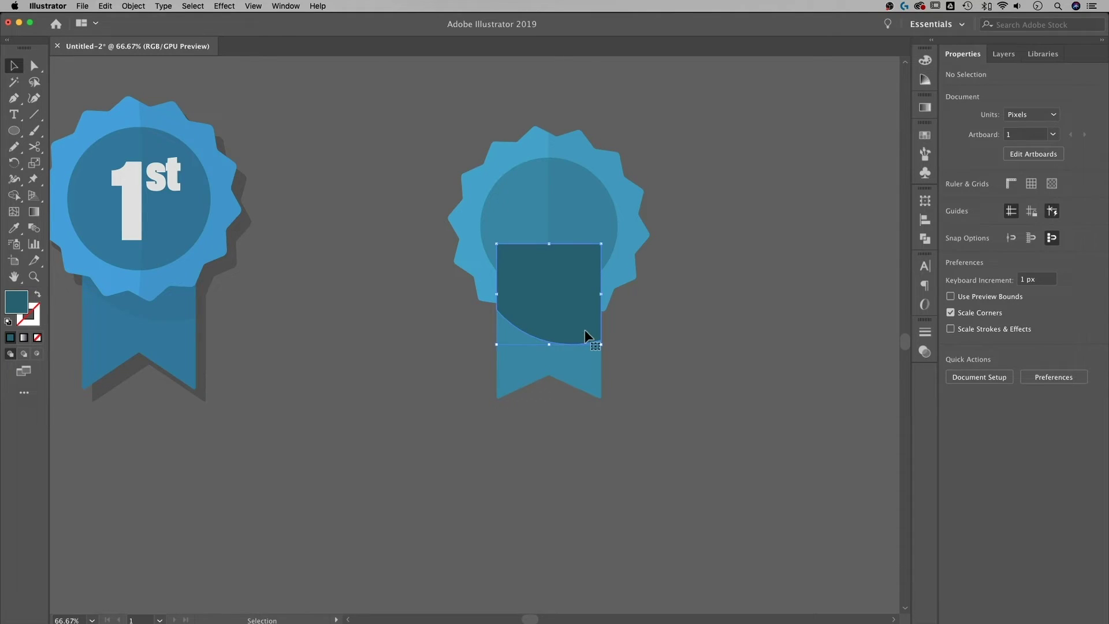
{"action": "left_click", "coordinate": [591, 366], "text": "shift"}
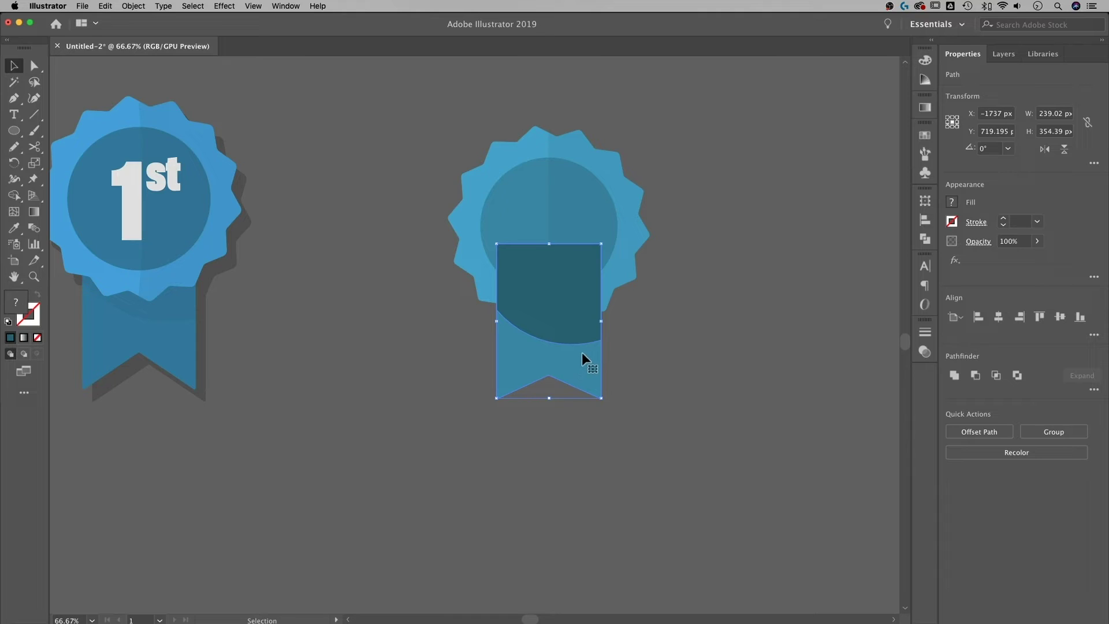
{"action": "right_click", "coordinate": [581, 352]}
{"action": "mouse_move", "coordinate": [638, 509]}
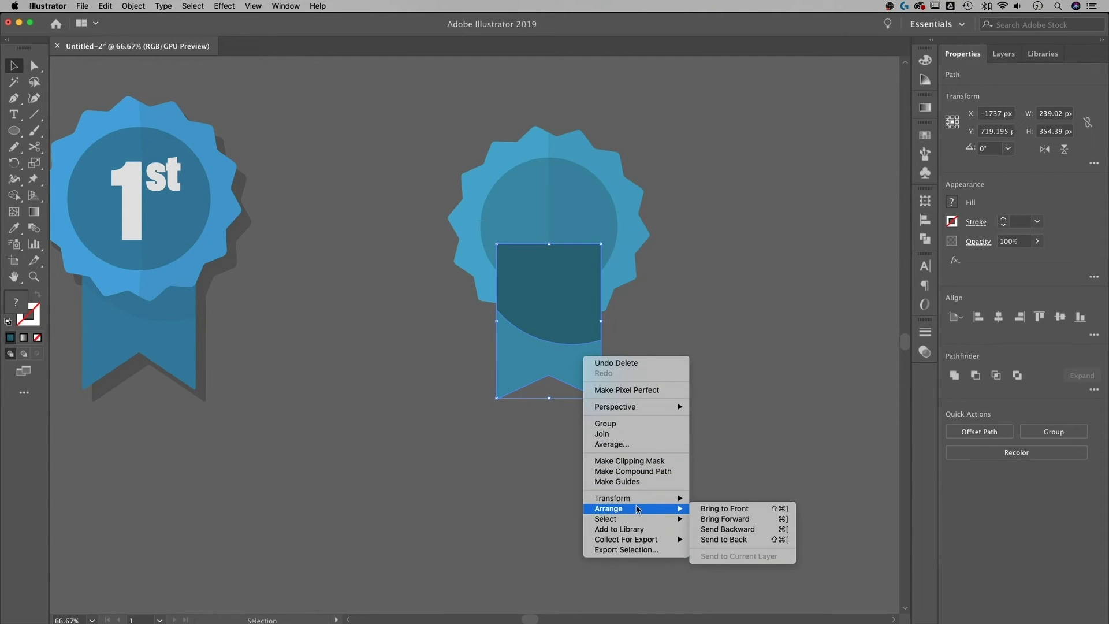
{"action": "left_click", "coordinate": [736, 529]}
{"action": "left_click", "coordinate": [742, 383]}
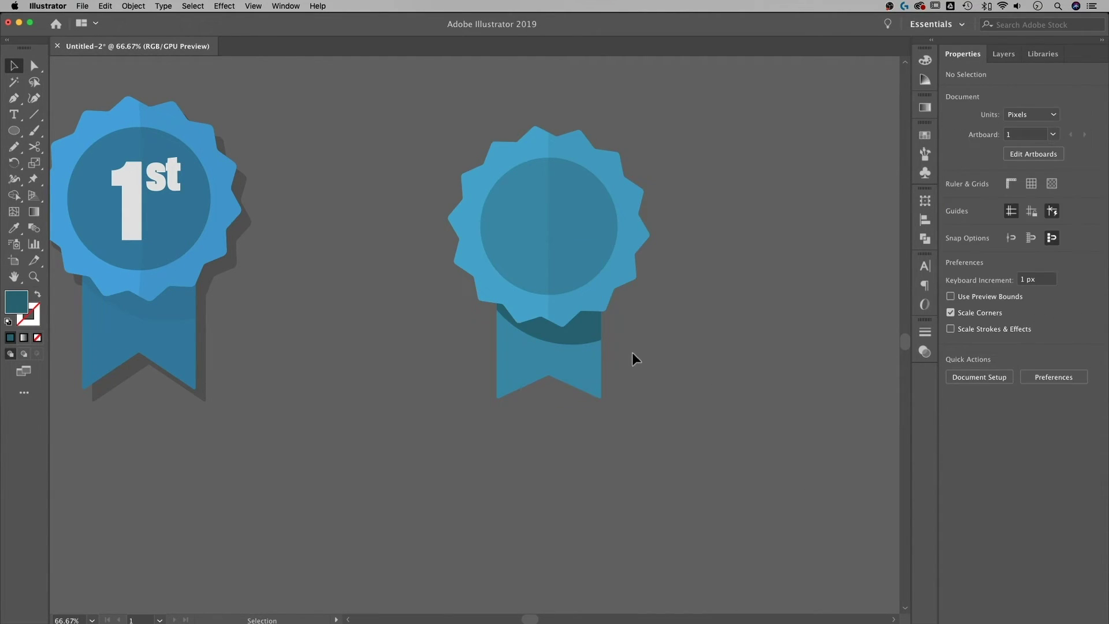
Set the opacity of the curved shadow on the ribbon tail to 20% and deselect it
{"action": "left_click", "coordinate": [580, 329]}
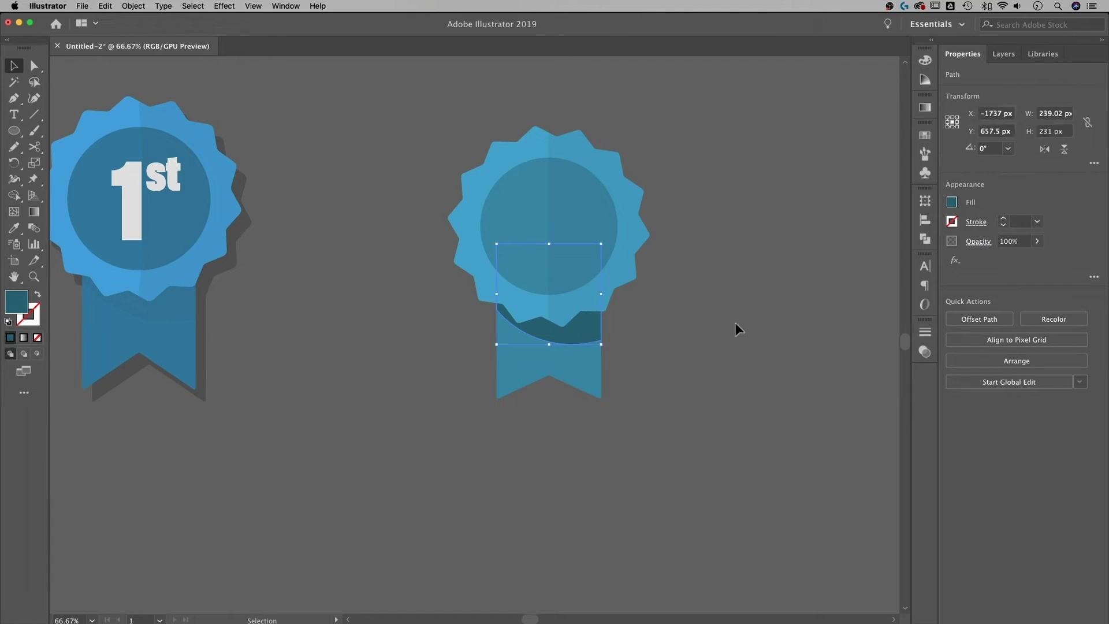
{"action": "left_click", "coordinate": [1008, 240]}
{"action": "type", "text": "20"}
{"action": "key", "text": "Return"}
{"action": "left_click", "coordinate": [720, 288]}
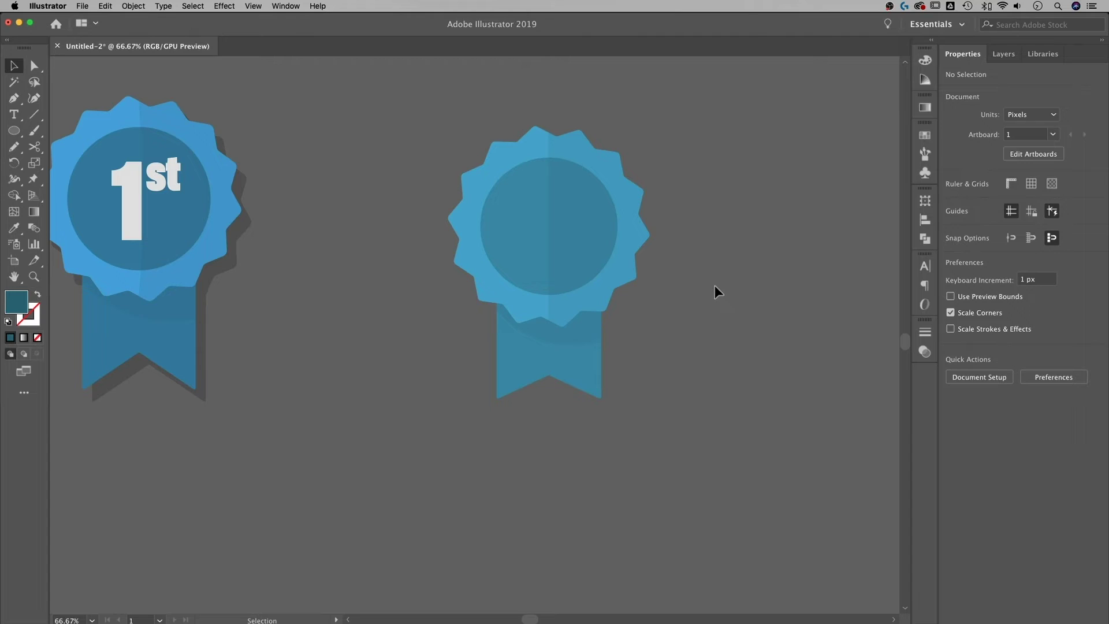
Bend the straight inner edge of the star's half shading into a slight rightward curve with the Anchor Point tool, then deselect it
{"action": "key", "text": "space"}
{"action": "left_click_drag", "start_coordinate": [700, 300], "coordinate": [733, 297]}
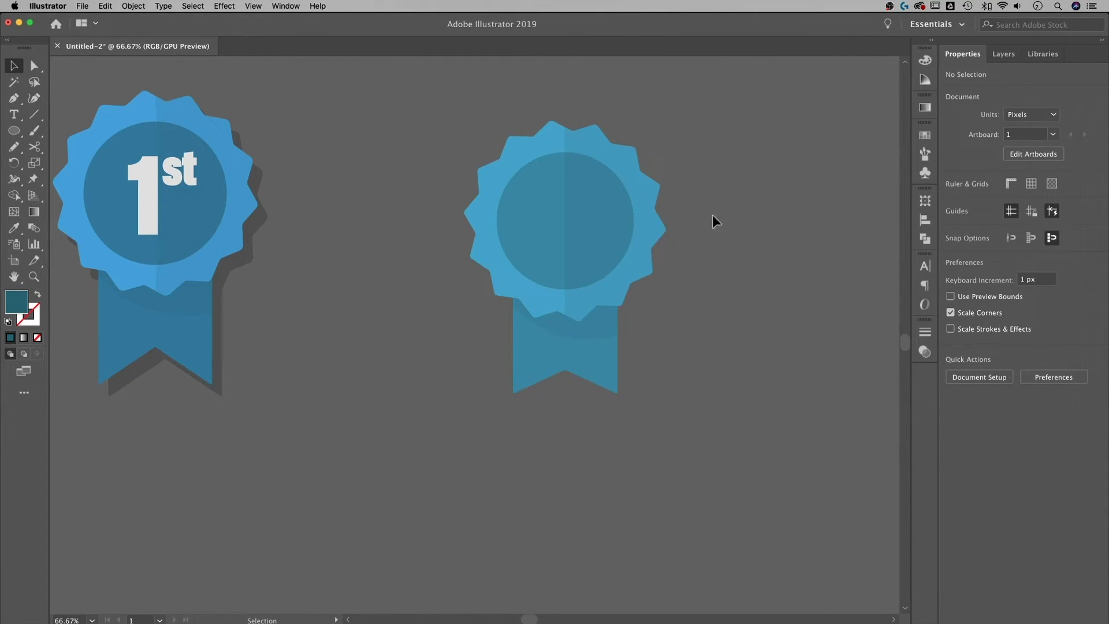
{"action": "key", "text": "super+equal"}
{"action": "key", "text": "super+equal"}
{"action": "scroll", "coordinate": [757, 227], "scroll_direction": "up", "scroll_amount": 5}
{"action": "scroll", "coordinate": [757, 228], "scroll_direction": "right", "scroll_amount": 4}
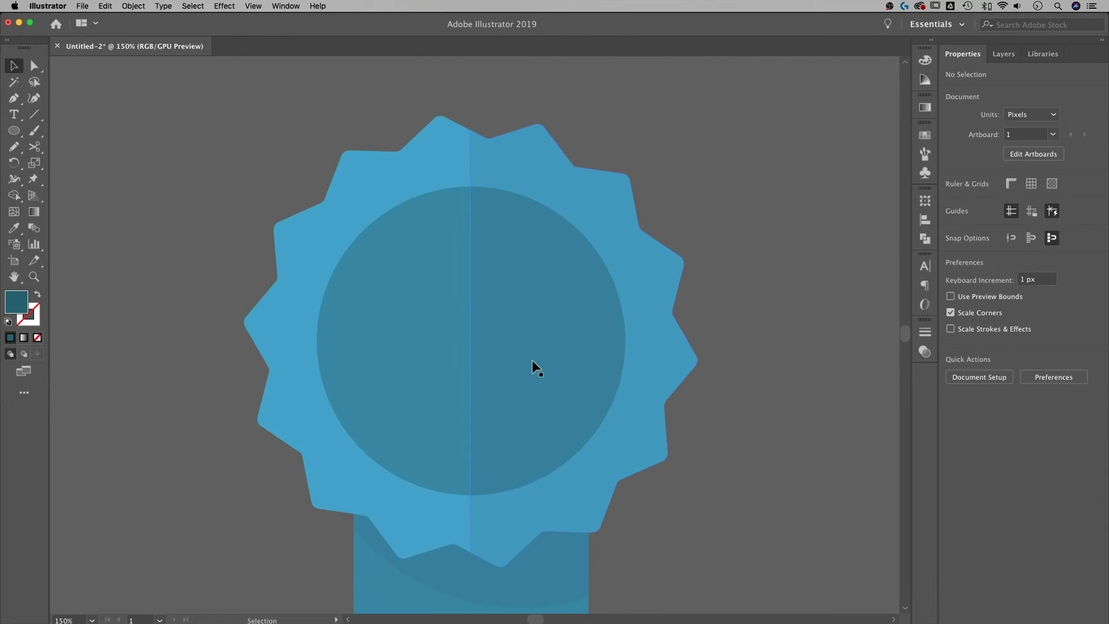
{"action": "left_click", "coordinate": [532, 360]}
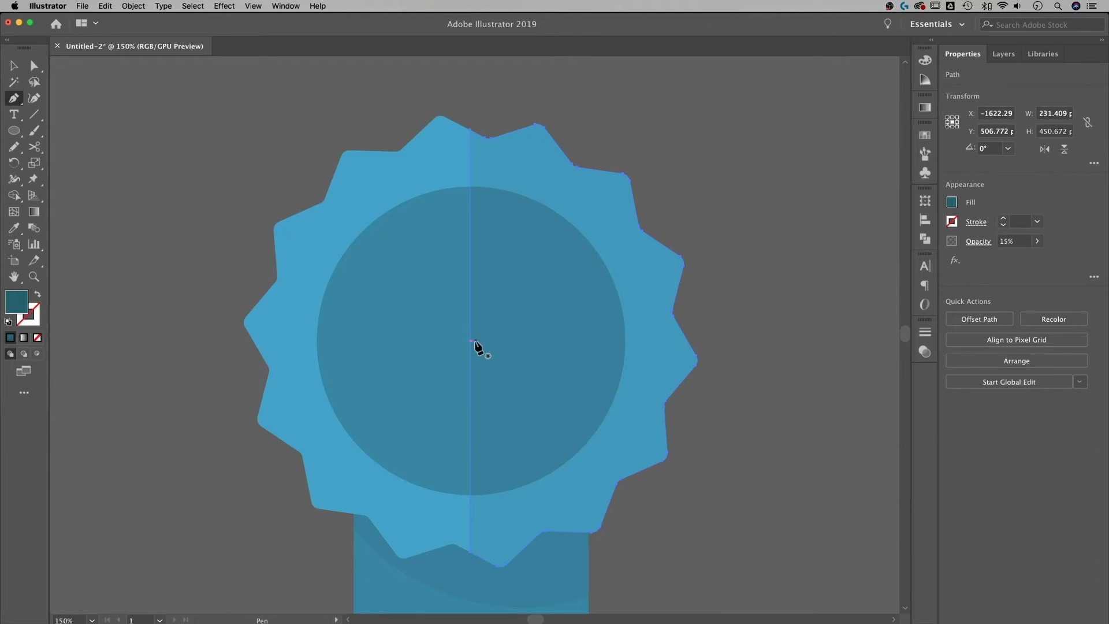
{"action": "key", "text": "alt"}
{"action": "left_click_drag", "start_coordinate": [473, 338], "coordinate": [564, 345]}
{"action": "left_click_drag", "start_coordinate": [481, 339], "coordinate": [479, 339]}
{"action": "left_click_drag", "start_coordinate": [481, 338], "coordinate": [481, 338]}
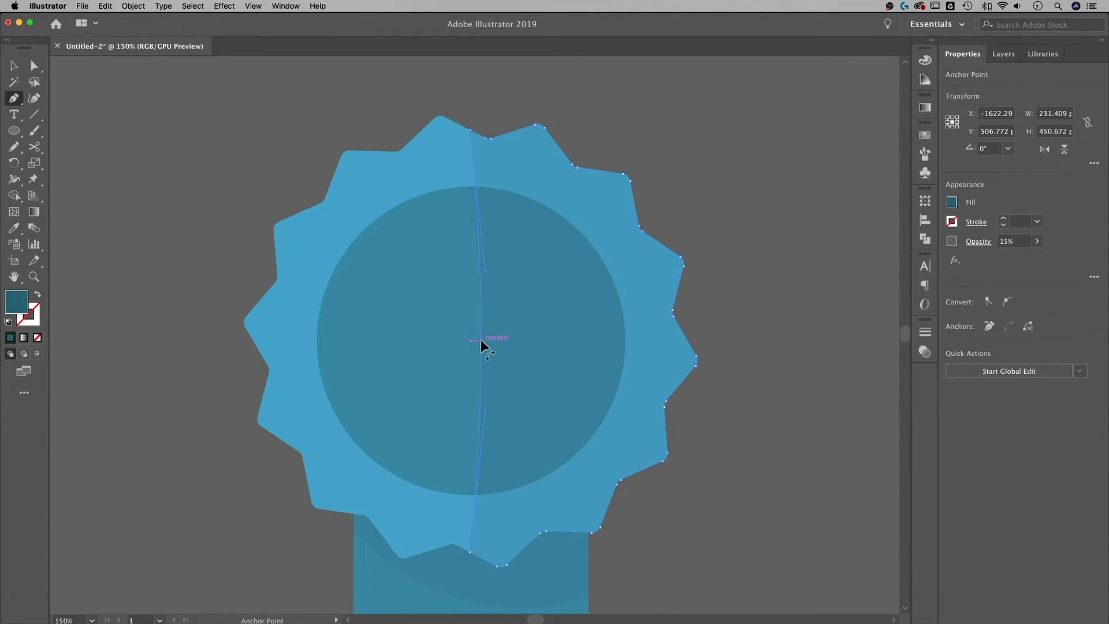
{"action": "key", "text": "v"}
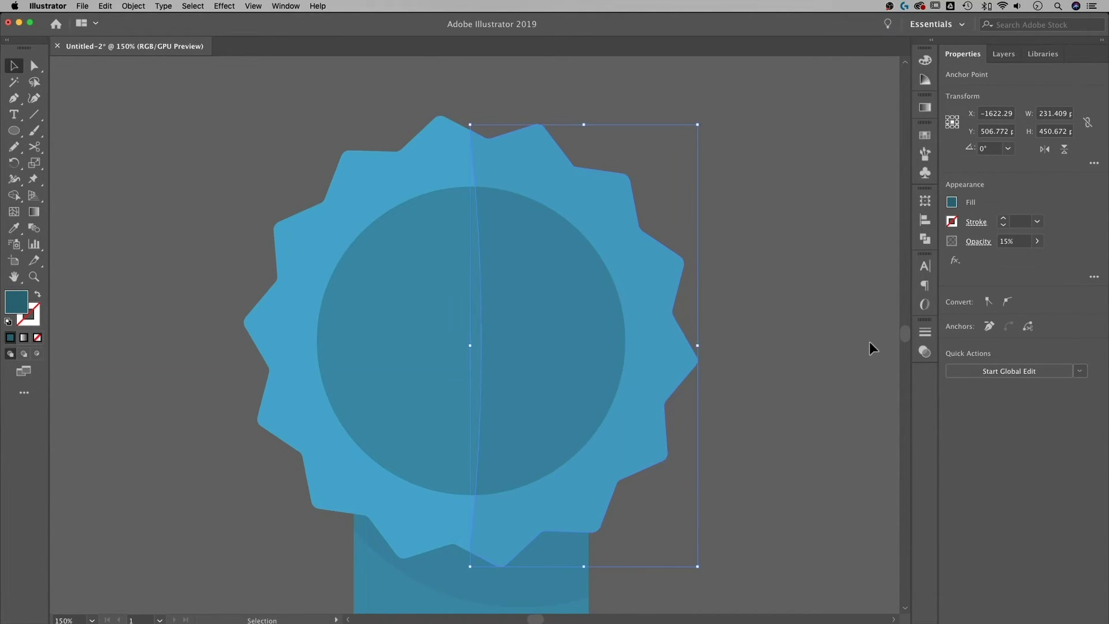
{"action": "left_click", "coordinate": [869, 341]}
Add the point text "1" in the empty area right of the badge and scale it up to about 145 pt
{"action": "key", "text": "super+1"}
{"action": "key", "text": "super+minus"}
{"action": "left_click_drag", "start_coordinate": [675, 365], "coordinate": [696, 355]}
{"action": "key", "text": "super+plus"}
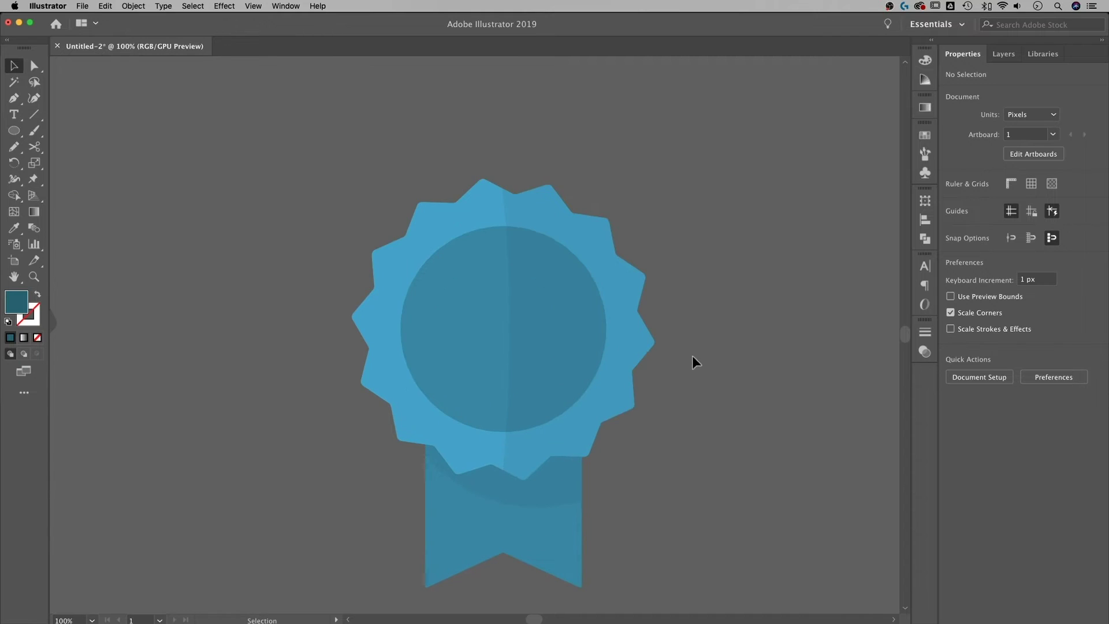
{"action": "key", "text": "space"}
{"action": "left_click_drag", "start_coordinate": [738, 354], "coordinate": [454, 321]}
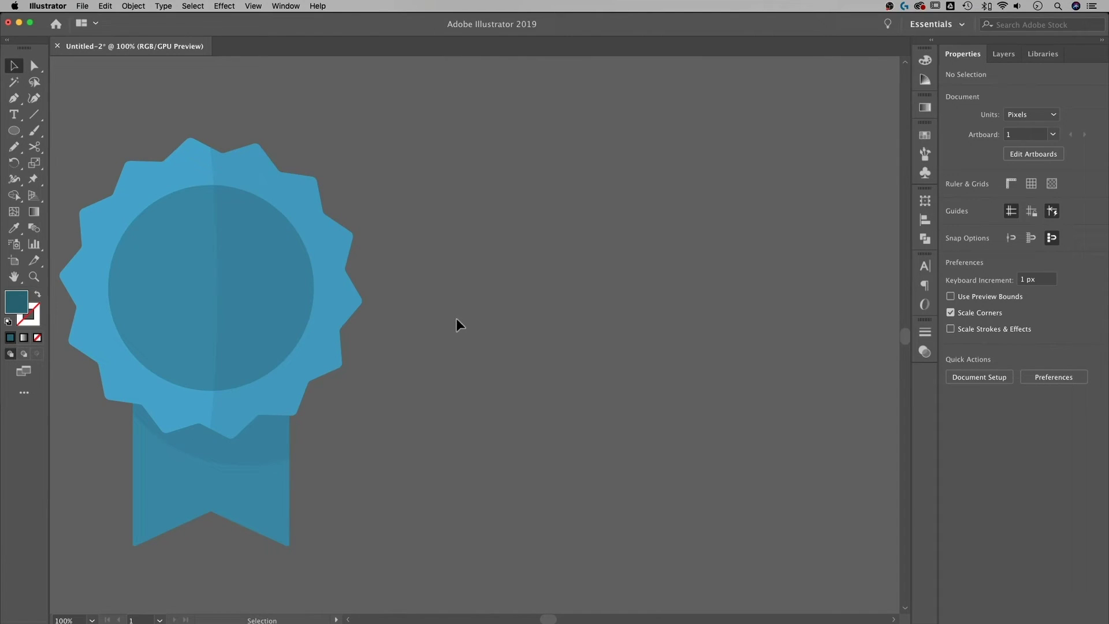
{"action": "key", "text": "t"}
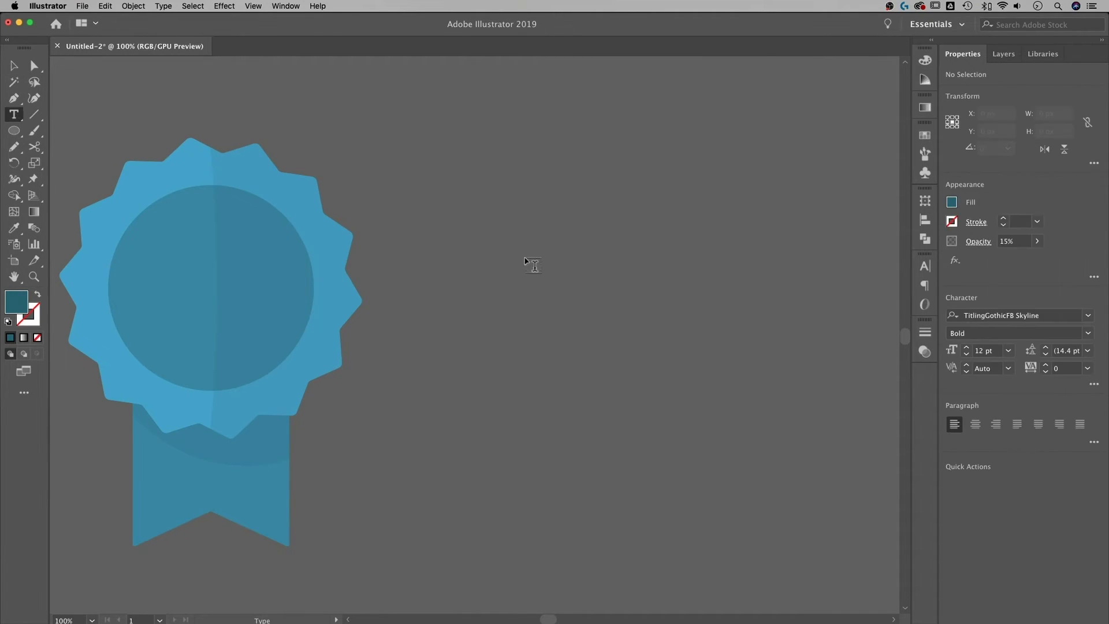
{"action": "left_click", "coordinate": [491, 253]}
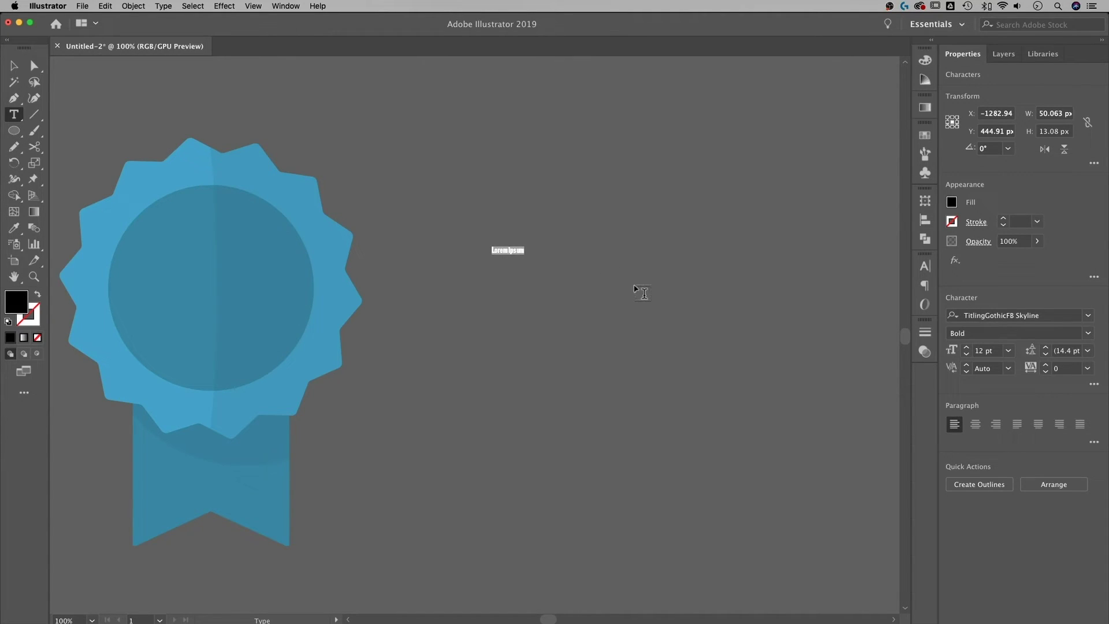
{"action": "type", "text": "1"}
{"action": "key", "text": "Escape"}
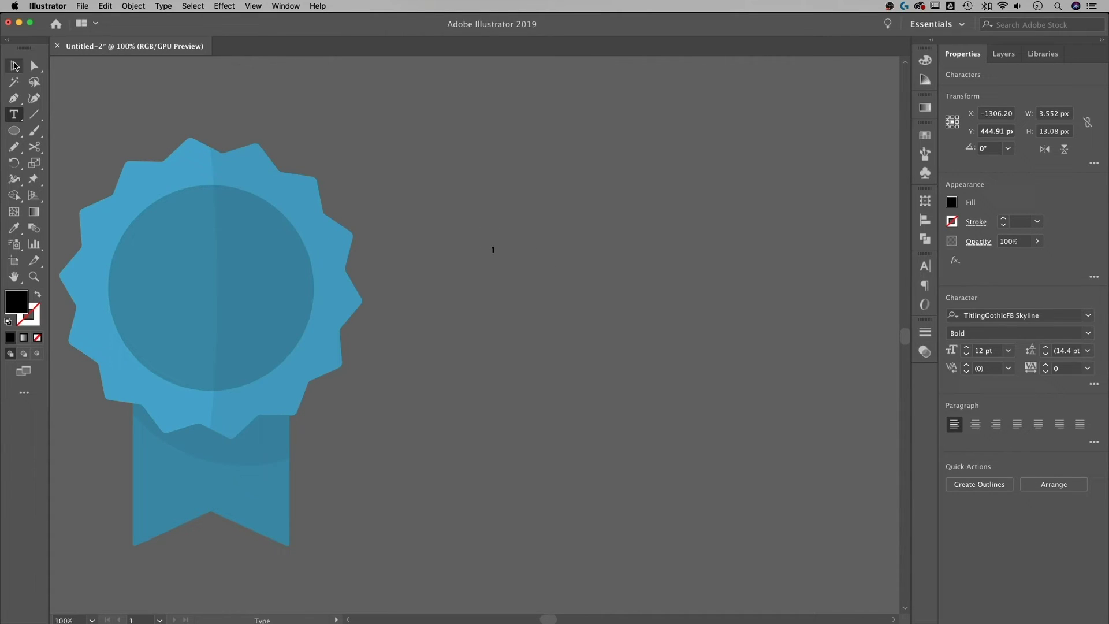
{"action": "left_click_drag", "start_coordinate": [498, 254], "coordinate": [605, 351]}
Change the fill colour of the "1" text to white and deselect it
{"action": "left_click", "coordinate": [982, 315]}
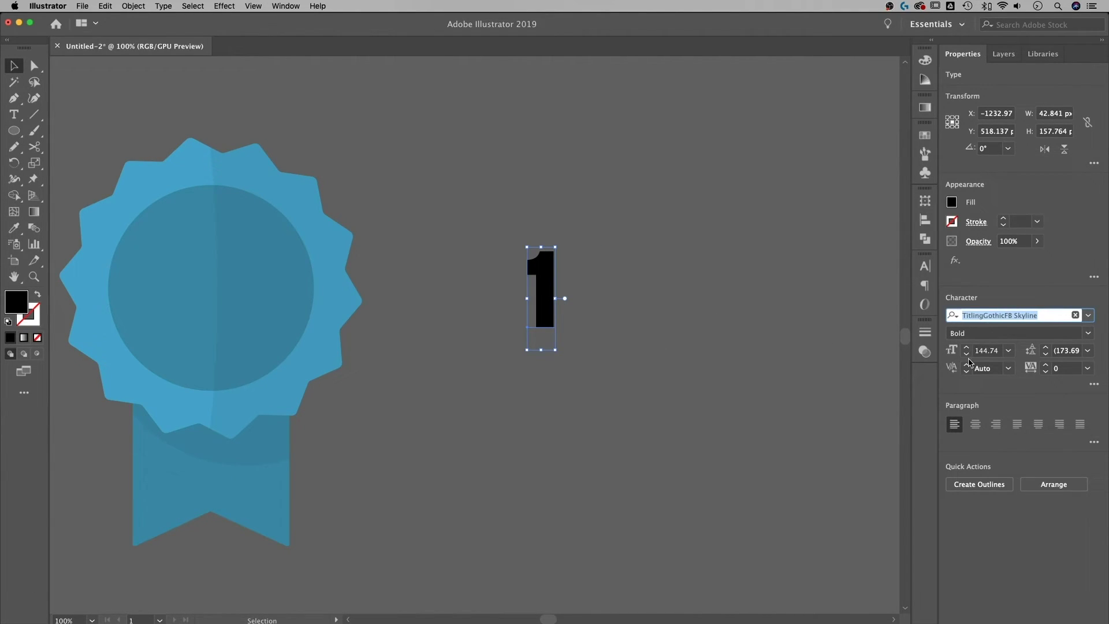
{"action": "left_click", "coordinate": [951, 203]}
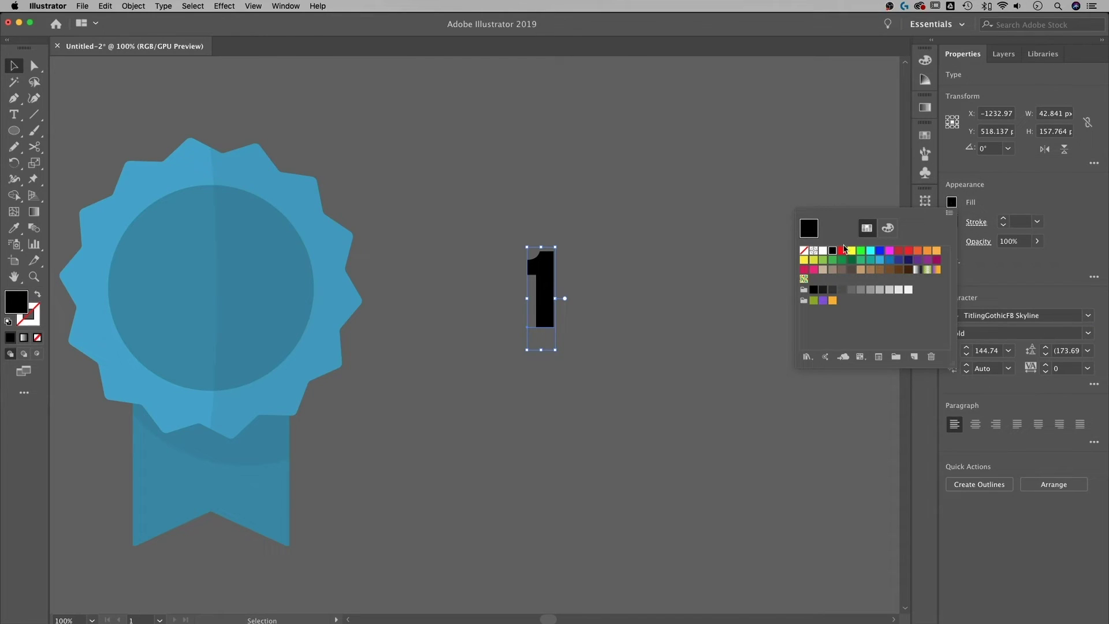
{"action": "left_click", "coordinate": [823, 252]}
{"action": "left_click", "coordinate": [13, 69]}
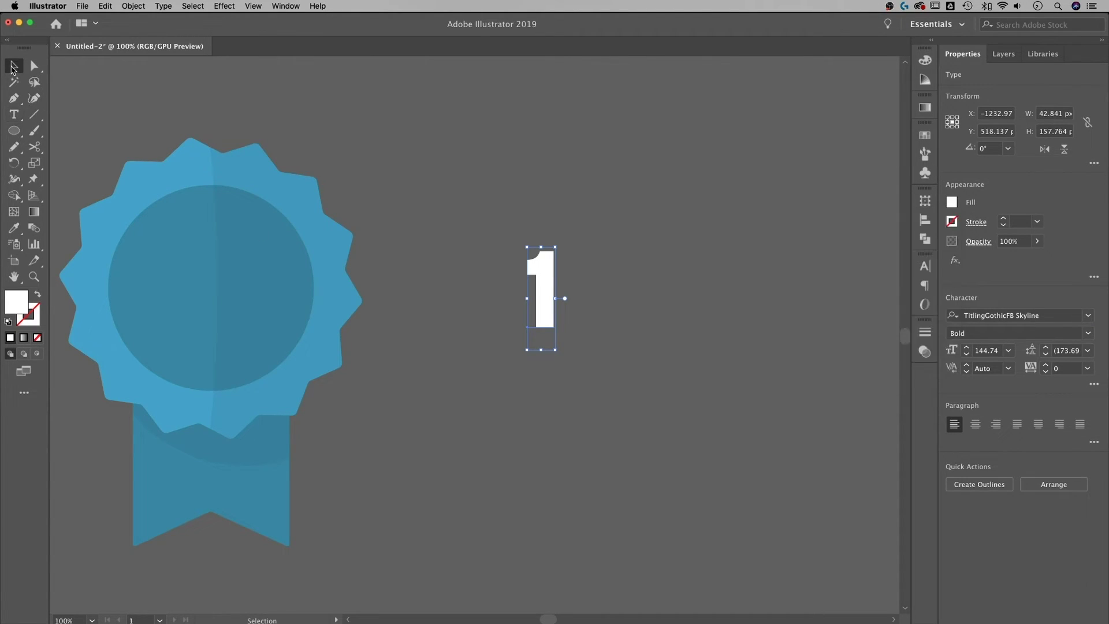
{"action": "left_click", "coordinate": [629, 263]}
Move the "1" onto the badge's inner circle and align both objects' centres horizontally and vertically
{"action": "left_click_drag", "start_coordinate": [551, 284], "coordinate": [221, 281]}
{"action": "left_click", "coordinate": [181, 213], "text": "shift"}
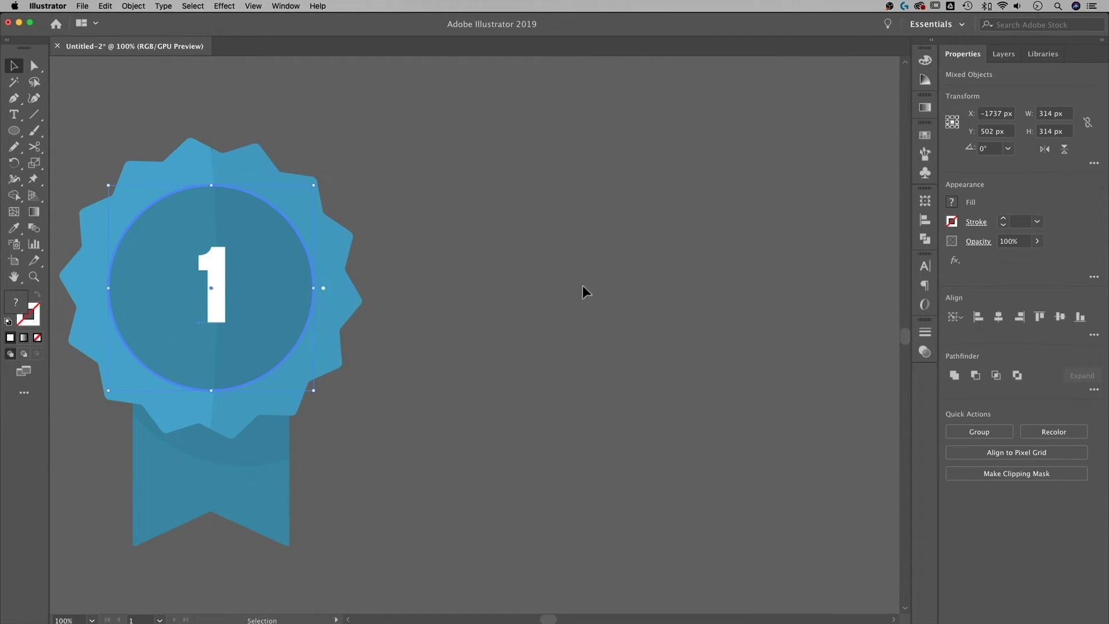
{"action": "left_click", "coordinate": [998, 317]}
{"action": "left_click", "coordinate": [1060, 316]}
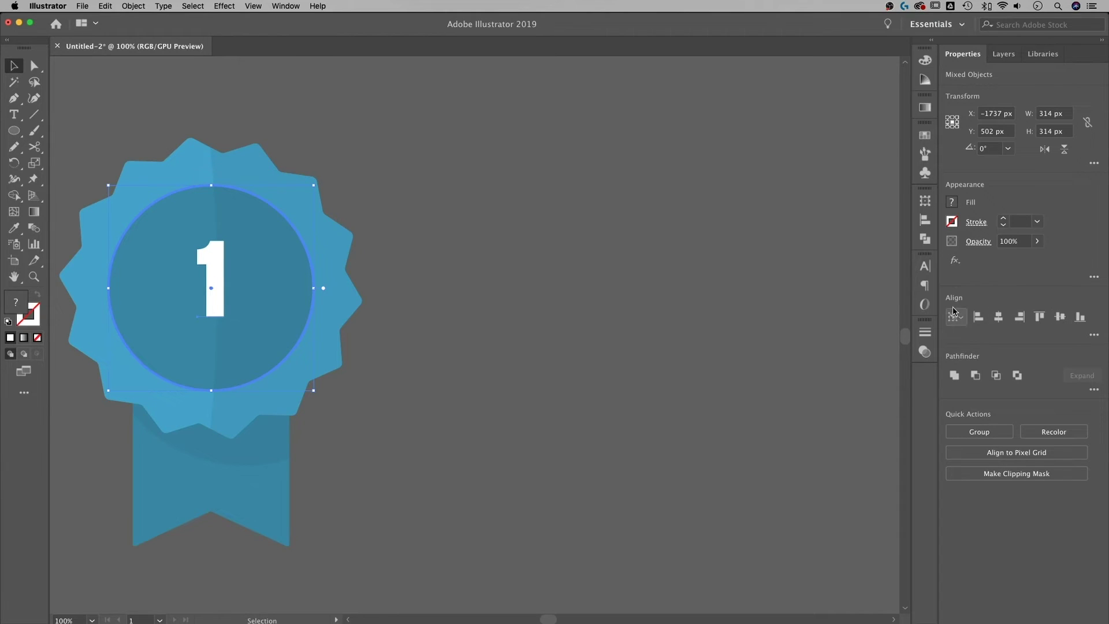
{"action": "left_click", "coordinate": [599, 225]}
Nudge the "1" slightly down inside the circle and enlarge it proportionally about its centre
{"action": "left_click_drag", "start_coordinate": [211, 259], "coordinate": [211, 265]}
{"action": "left_click", "coordinate": [575, 263]}
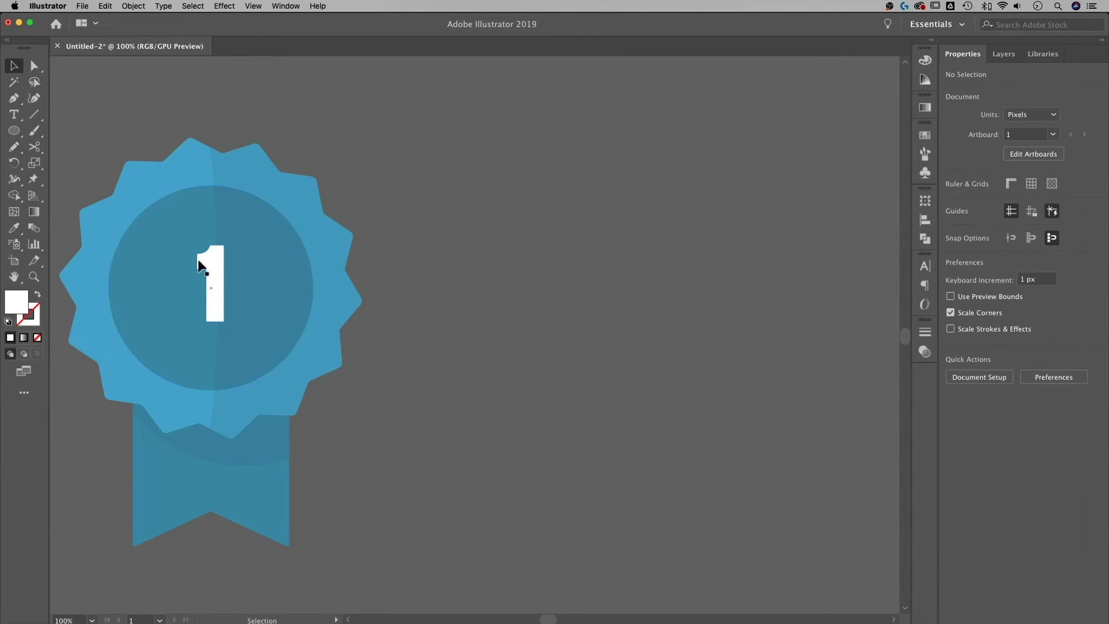
{"action": "left_click", "coordinate": [215, 271]}
{"action": "left_click_drag", "start_coordinate": [227, 239], "coordinate": [243, 221]}
{"action": "left_click", "coordinate": [599, 225]}
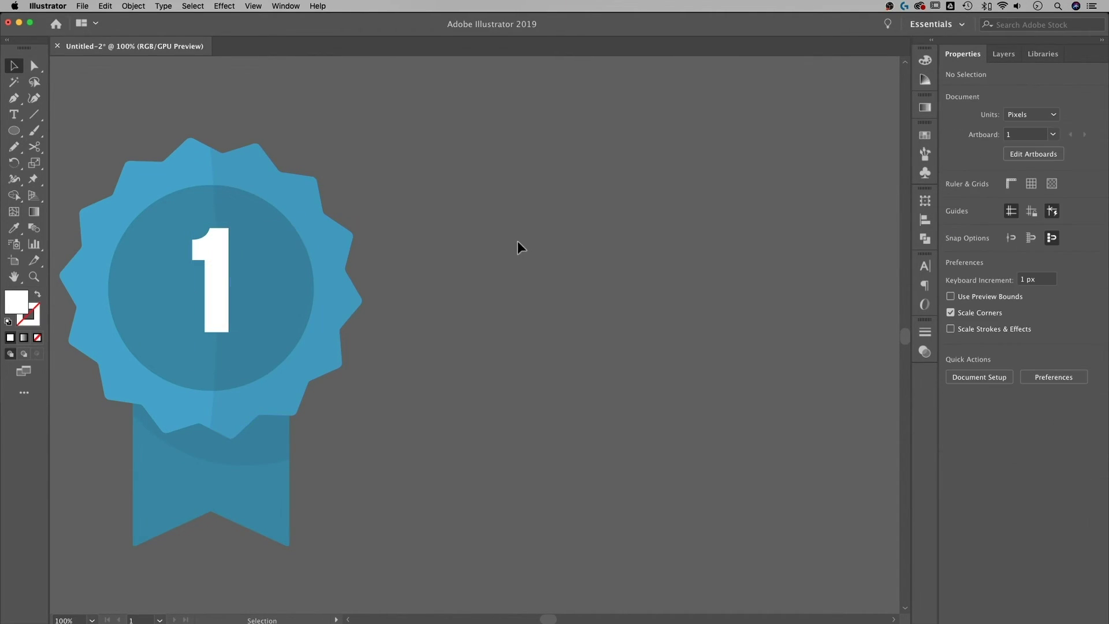
Add the separate point text "st" right of the badge and set its fill to white
{"action": "key", "text": "t"}
{"action": "left_click", "coordinate": [488, 241]}
{"action": "type", "text": "F"}
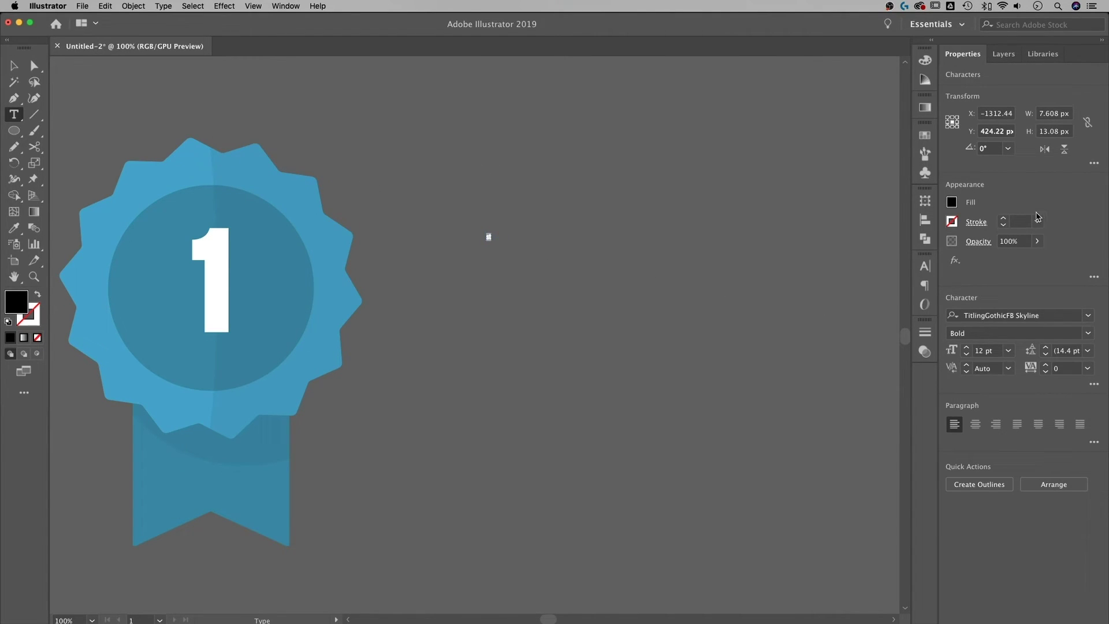
{"action": "left_click", "coordinate": [954, 204]}
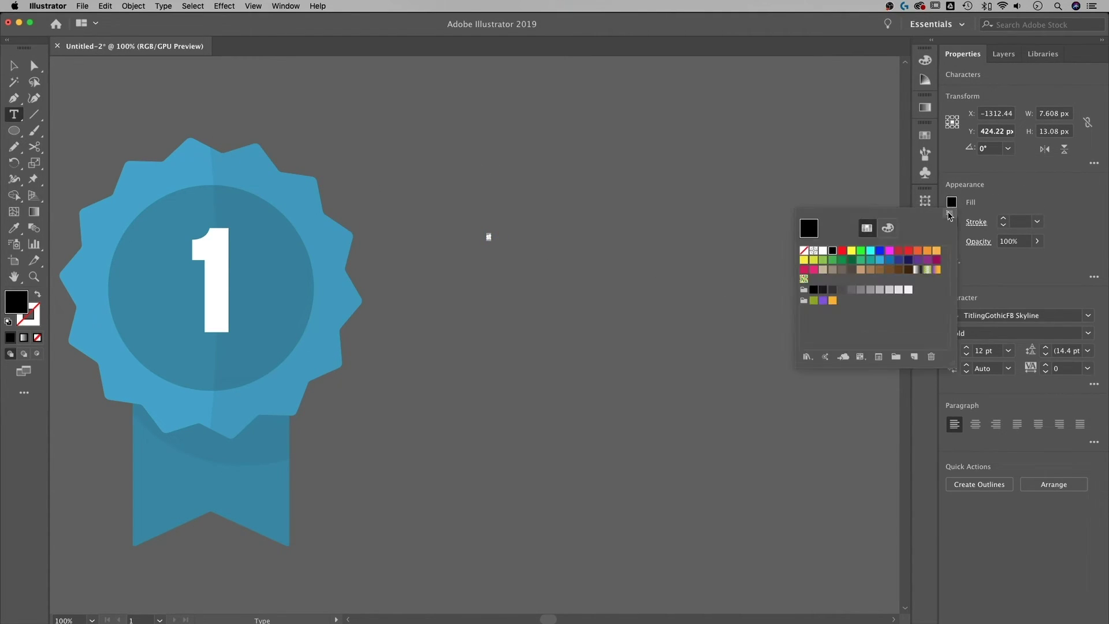
{"action": "left_click", "coordinate": [823, 251]}
{"action": "key", "text": "Escape"}
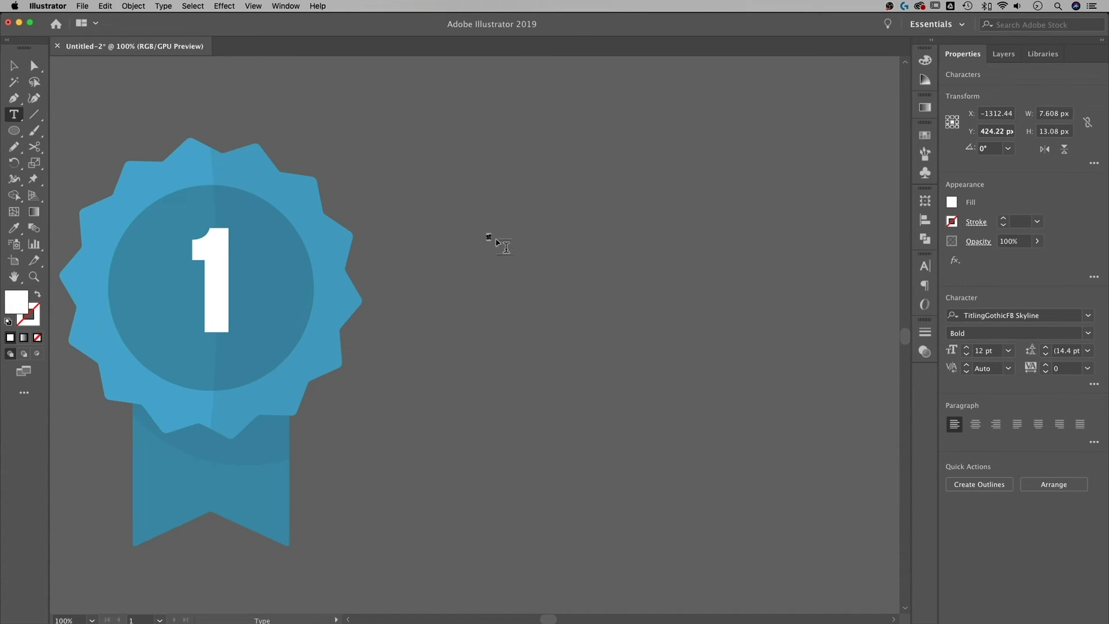
{"action": "key", "text": "Escape"}
Enlarge the "st" and place it as a superscript at the upper right of the "1", then group the two texts
{"action": "left_click_drag", "start_coordinate": [498, 247], "coordinate": [199, 271]}
{"action": "left_click", "coordinate": [211, 270], "text": "shift"}
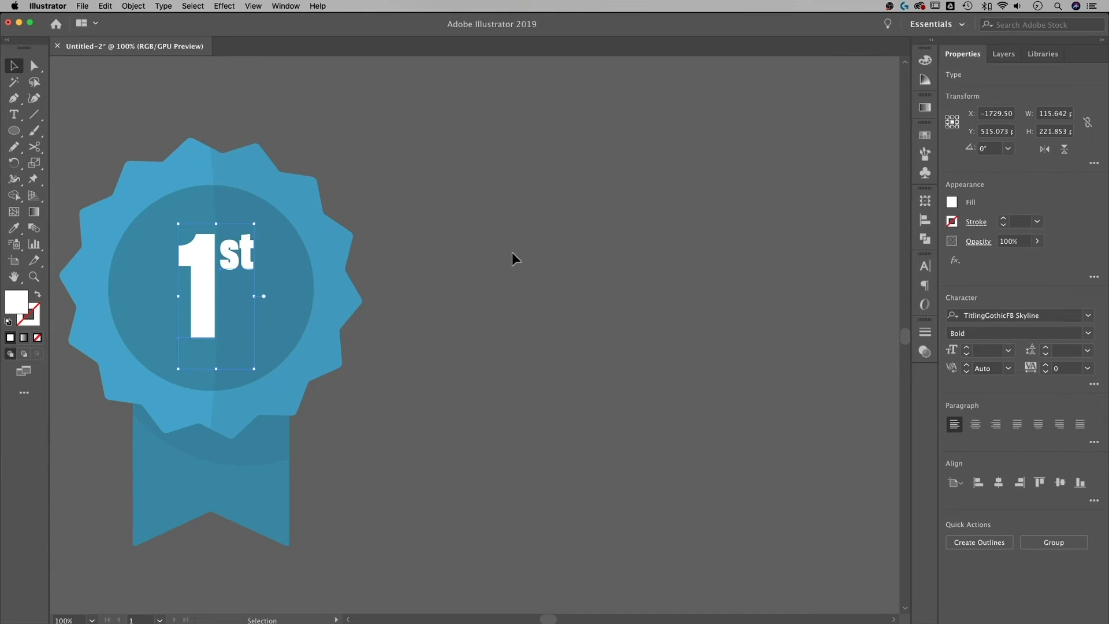
{"action": "key", "text": "a"}
{"action": "key", "text": "super+g"}
{"action": "key", "text": "v"}
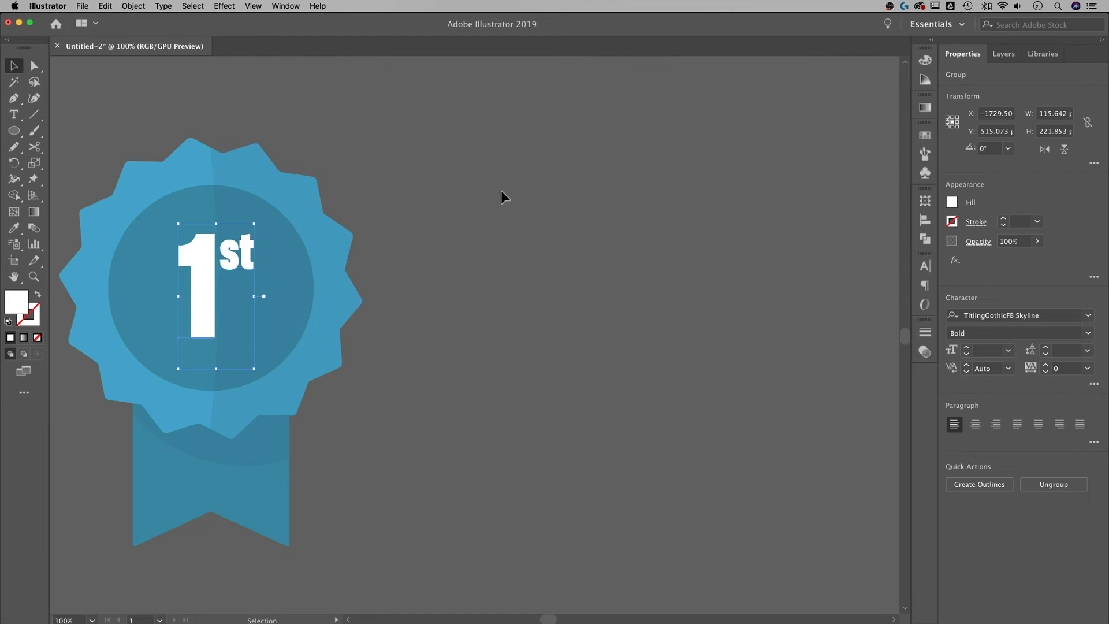
{"action": "left_click", "coordinate": [501, 196]}
Scale the grouped "1st" text up slightly and adjust its position within the badge's inner circle
{"action": "left_click", "coordinate": [199, 282]}
{"action": "key", "text": "a"}
{"action": "left_click", "coordinate": [796, 177]}
{"action": "key", "text": "super+minus"}
{"action": "key", "text": "super+minus"}
{"action": "left_click_drag", "start_coordinate": [520, 273], "coordinate": [629, 241]}
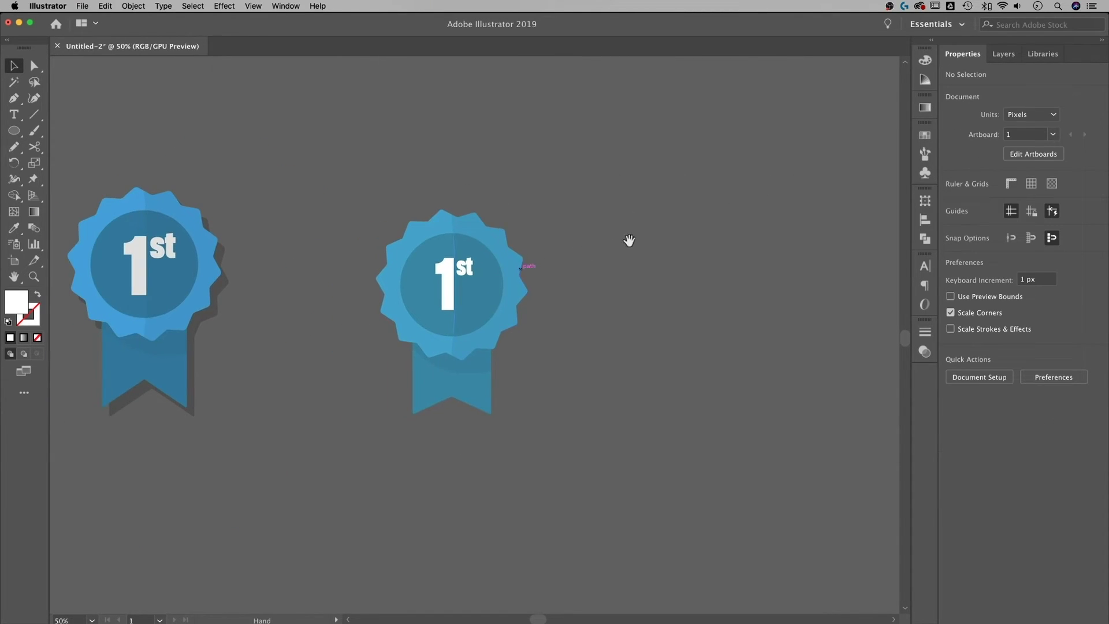
{"action": "left_click", "coordinate": [450, 289]}
{"action": "left_click_drag", "start_coordinate": [455, 261], "coordinate": [456, 249]}
{"action": "left_click", "coordinate": [650, 198]}
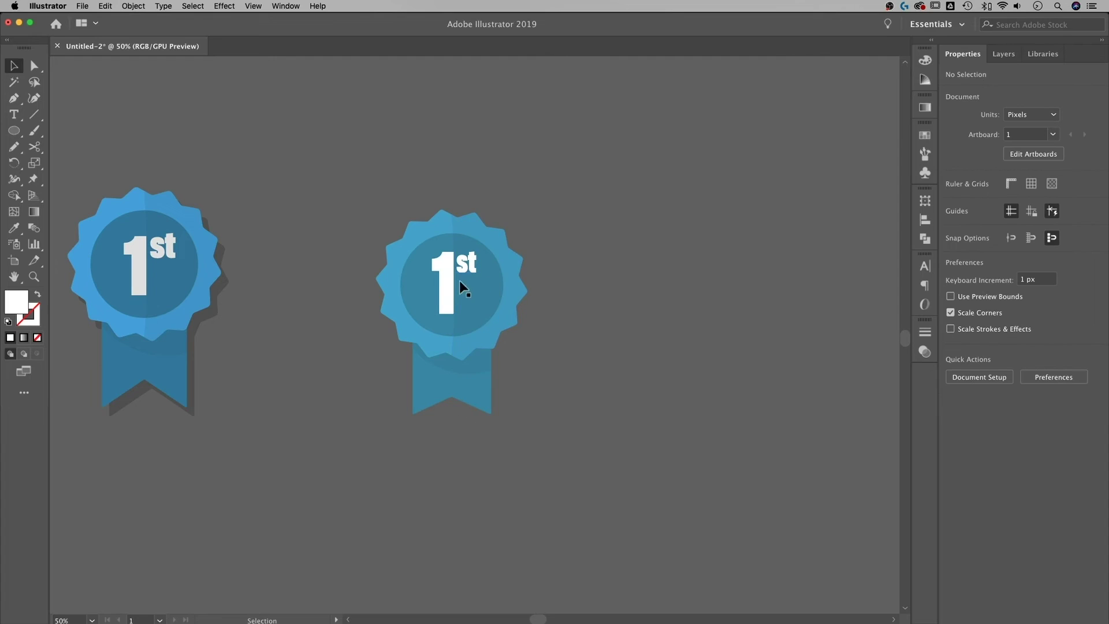
{"action": "left_click_drag", "start_coordinate": [450, 289], "coordinate": [445, 290]}
{"action": "left_click", "coordinate": [712, 207]}
Select the whole new badge and place a copy of it 588 px to its right
{"action": "scroll", "coordinate": [670, 299], "scroll_direction": "down", "scroll_amount": 3}
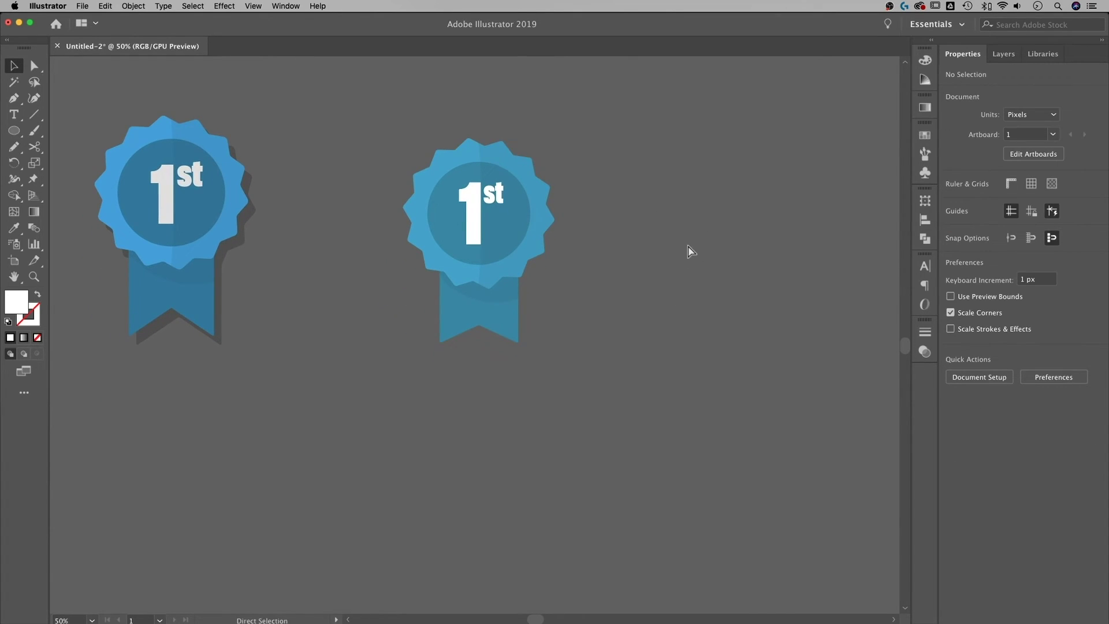
{"action": "key", "text": "super+minus"}
{"action": "left_click_drag", "start_coordinate": [564, 306], "coordinate": [643, 307]}
{"action": "left_click_drag", "start_coordinate": [652, 385], "coordinate": [632, 385]}
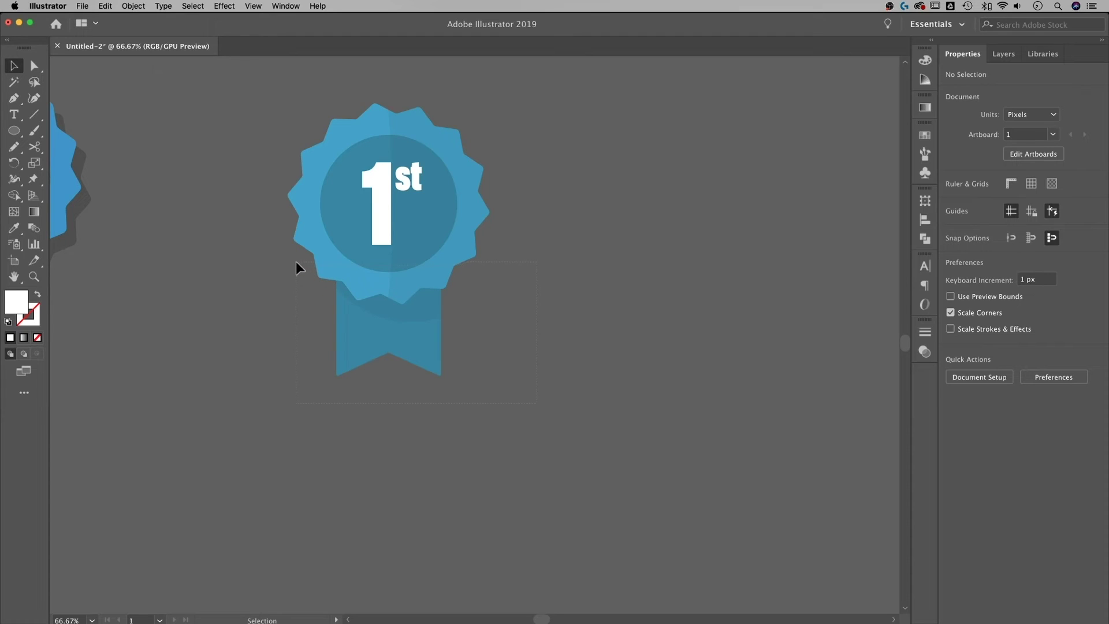
{"action": "key", "text": "super+a"}
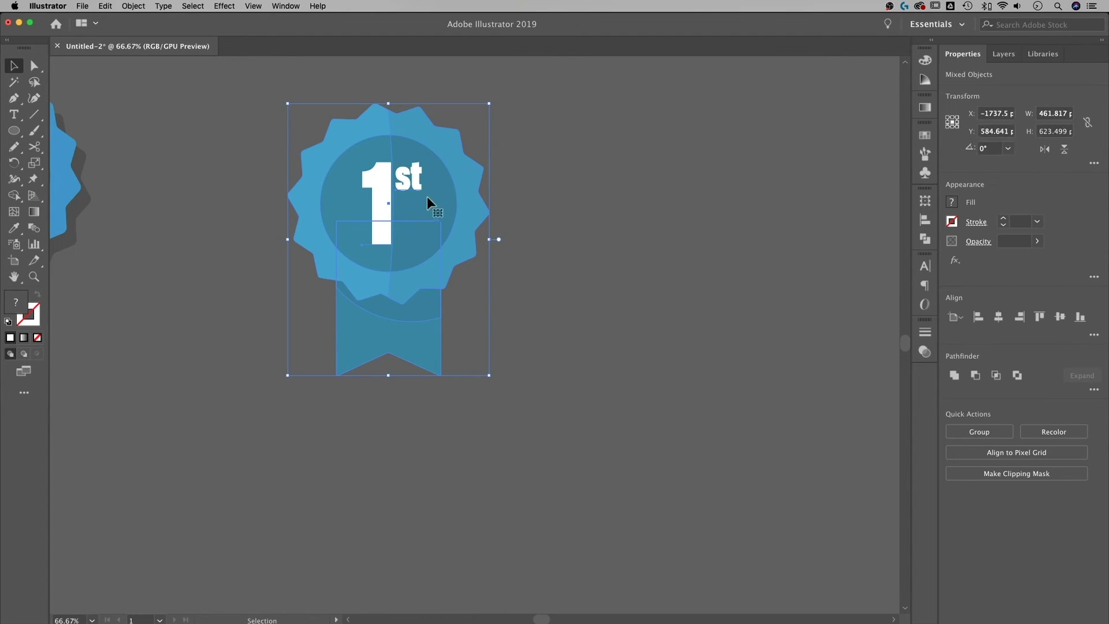
{"action": "left_click_drag", "start_coordinate": [414, 198], "coordinate": [655, 188]}
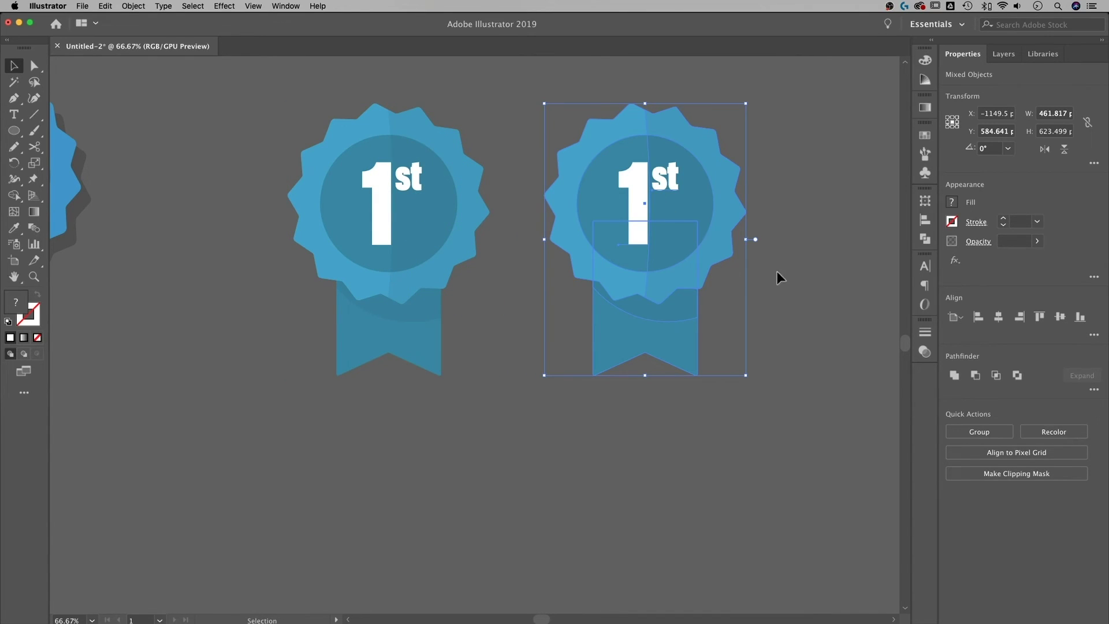
Unite the copied badge's shapes into a single silhouette and delete the leftover "1st" text on it
{"action": "left_click", "coordinate": [954, 376]}
{"action": "left_click", "coordinate": [783, 169]}
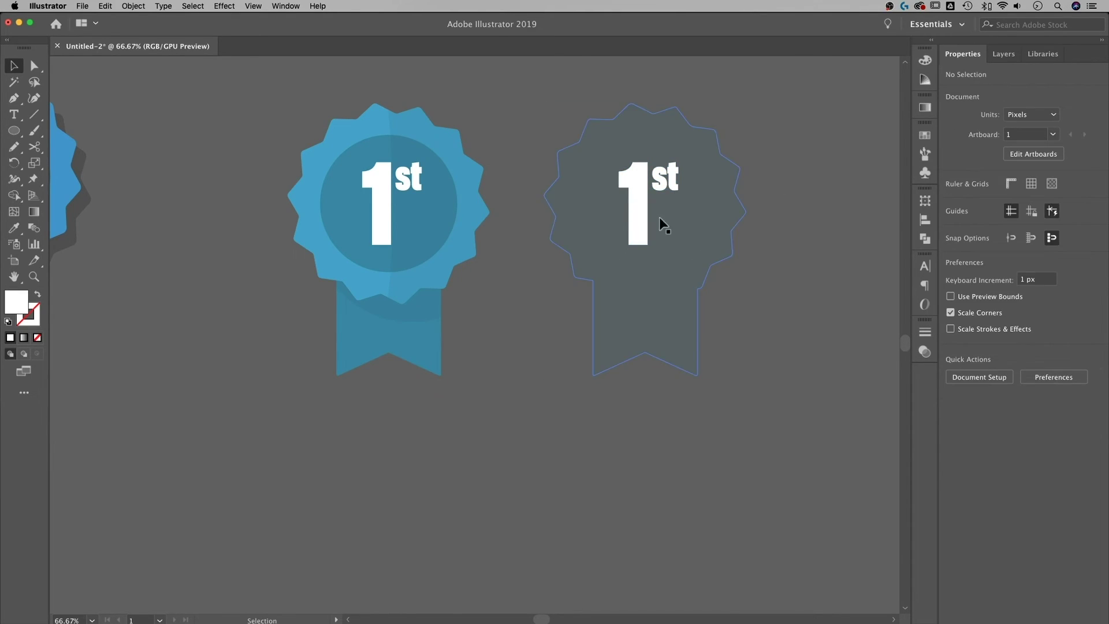
{"action": "left_click", "coordinate": [640, 200]}
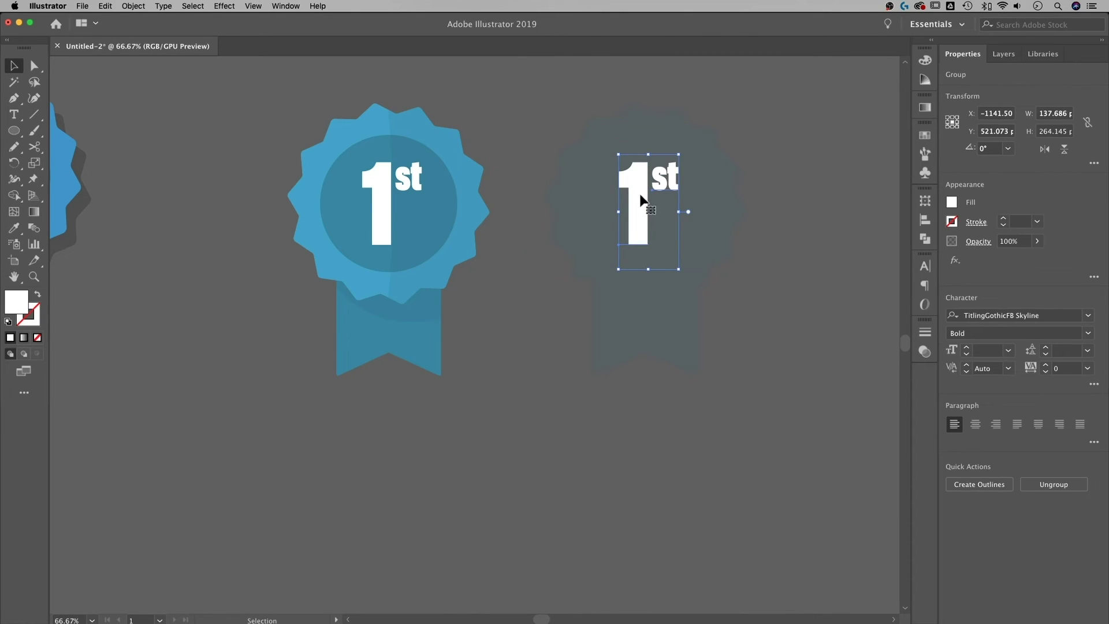
{"action": "key", "text": "Delete"}
{"action": "left_click", "coordinate": [687, 169]}
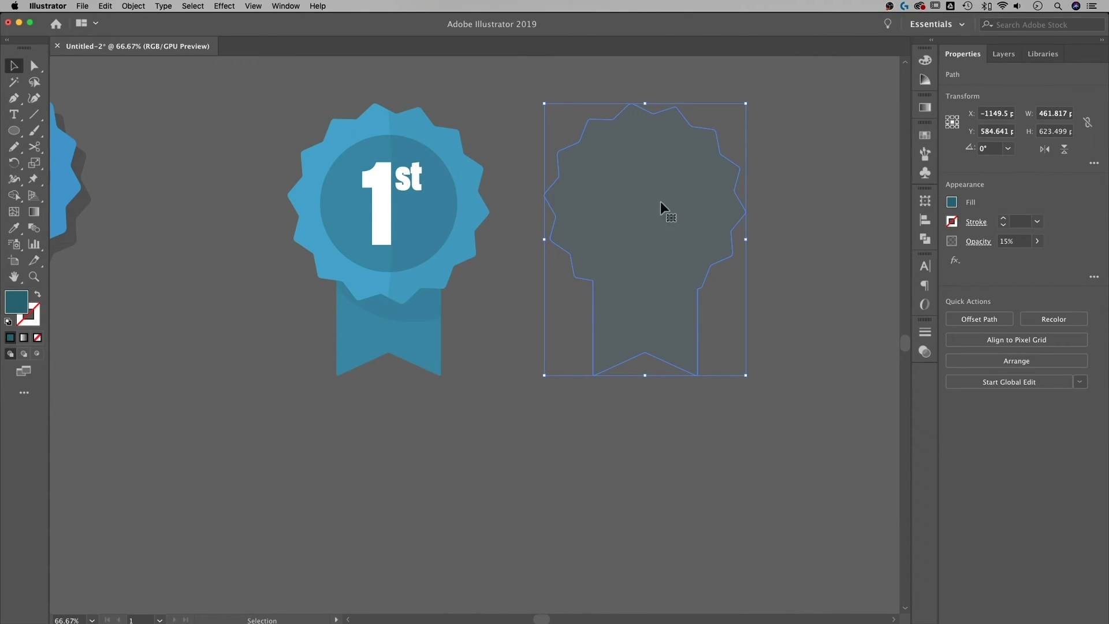
Move the silhouette slightly toward the badge and change its fill to a much darker teal
{"action": "left_click_drag", "start_coordinate": [638, 218], "coordinate": [616, 222]}
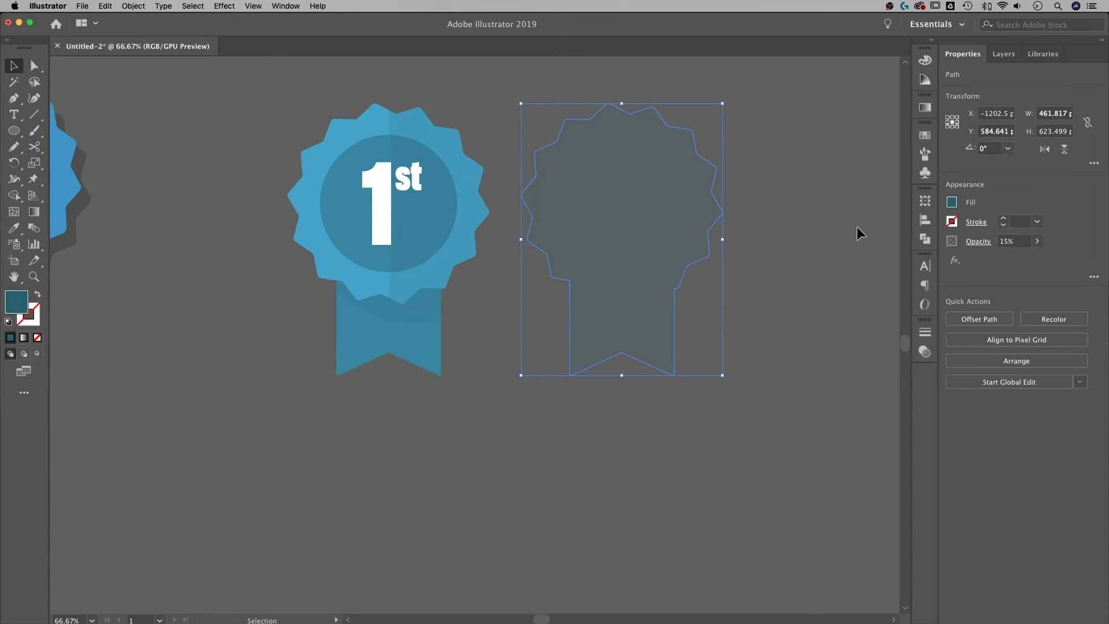
{"action": "double_click", "coordinate": [18, 307]}
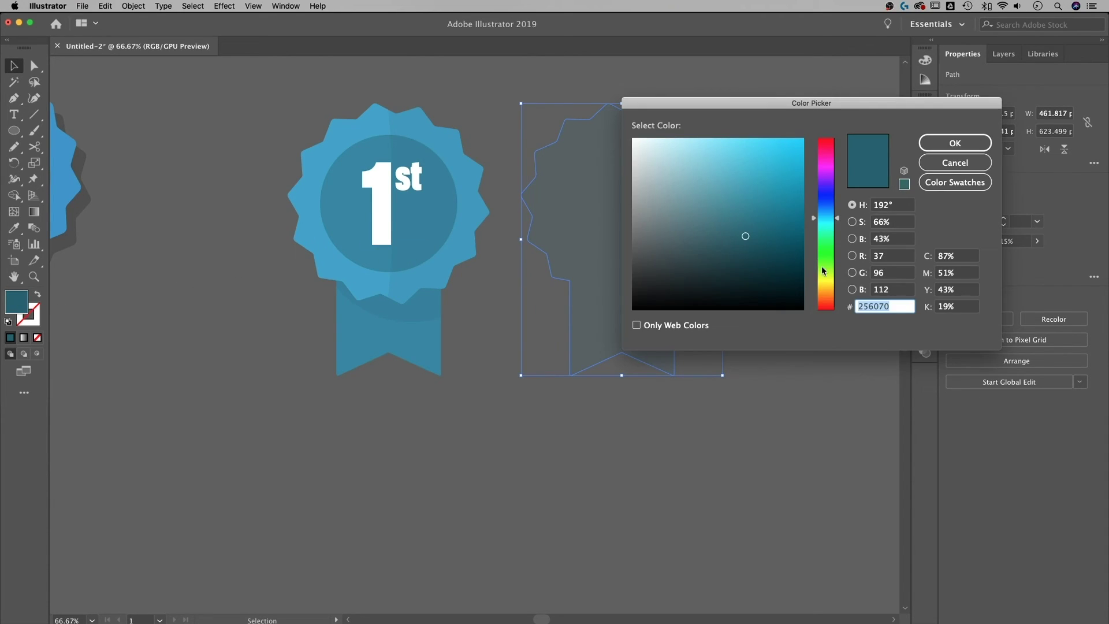
{"action": "left_click", "coordinate": [747, 283]}
{"action": "left_click", "coordinate": [954, 142]}
{"action": "left_click", "coordinate": [844, 190]}
Position the dark silhouette about 16 px right and 12 px below the badge and send it to the back as a drop shadow
{"action": "left_click_drag", "start_coordinate": [531, 196], "coordinate": [440, 207]}
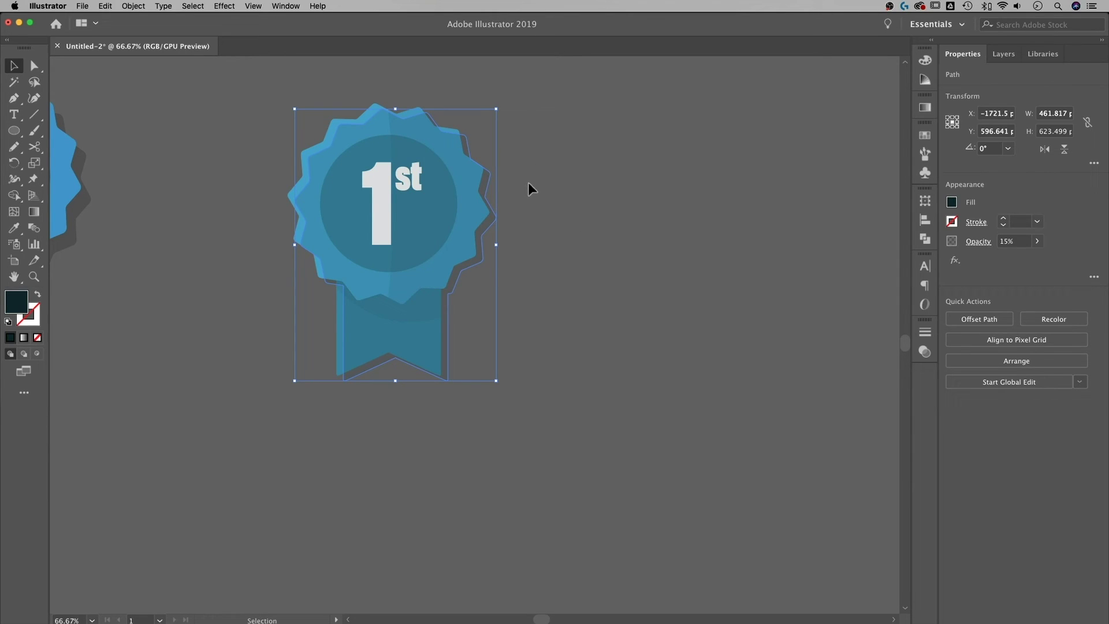
{"action": "right_click", "coordinate": [471, 200]}
{"action": "mouse_move", "coordinate": [530, 365]}
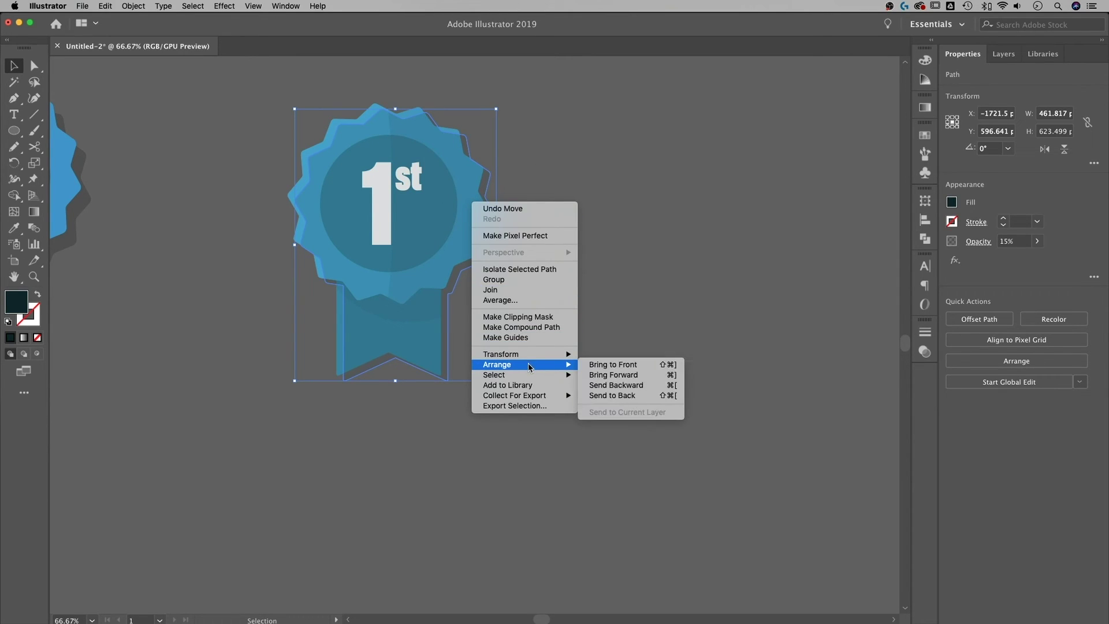
{"action": "left_click", "coordinate": [625, 398]}
{"action": "left_click", "coordinate": [604, 273]}
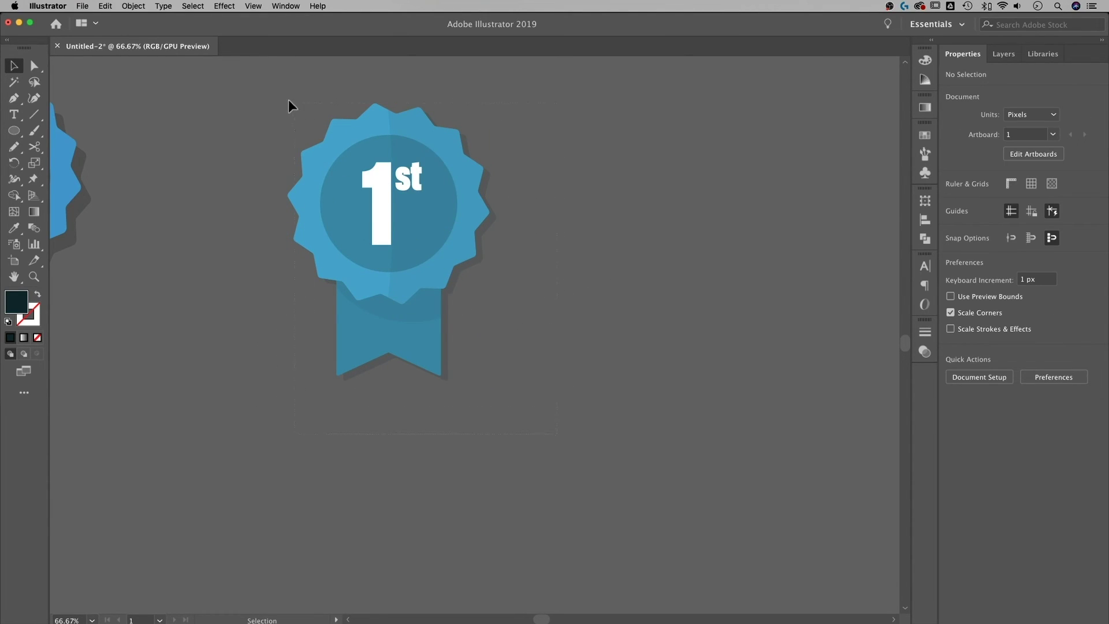
Select the new badge with its shadow and move it onto the dark artboard, near the centre
{"action": "key", "text": "super+a"}
{"action": "key", "text": "super+minus"}
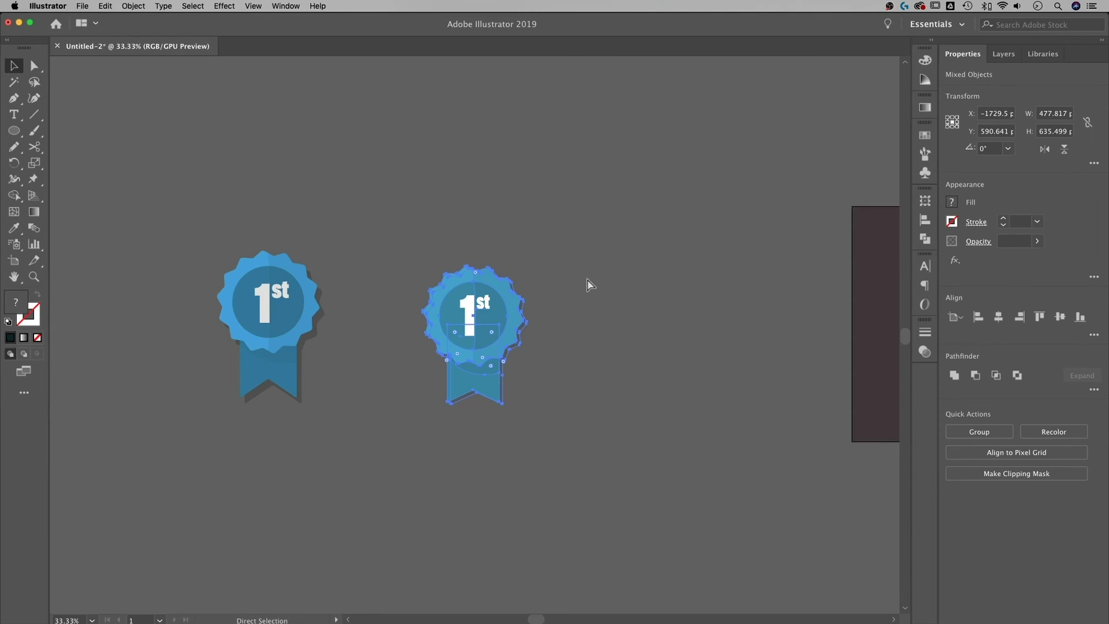
{"action": "key", "text": "super+minus"}
{"action": "scroll", "coordinate": [292, 314], "scroll_direction": "right", "scroll_amount": 5}
{"action": "key", "text": "v"}
{"action": "left_click_drag", "start_coordinate": [160, 320], "coordinate": [594, 313]}
{"action": "key", "text": "super+equal"}
{"action": "key", "text": "a"}
{"action": "key", "text": "v"}
Send the dark background rectangle to the back, behind the badge, keeping its current fill color
{"action": "left_click", "coordinate": [315, 206]}
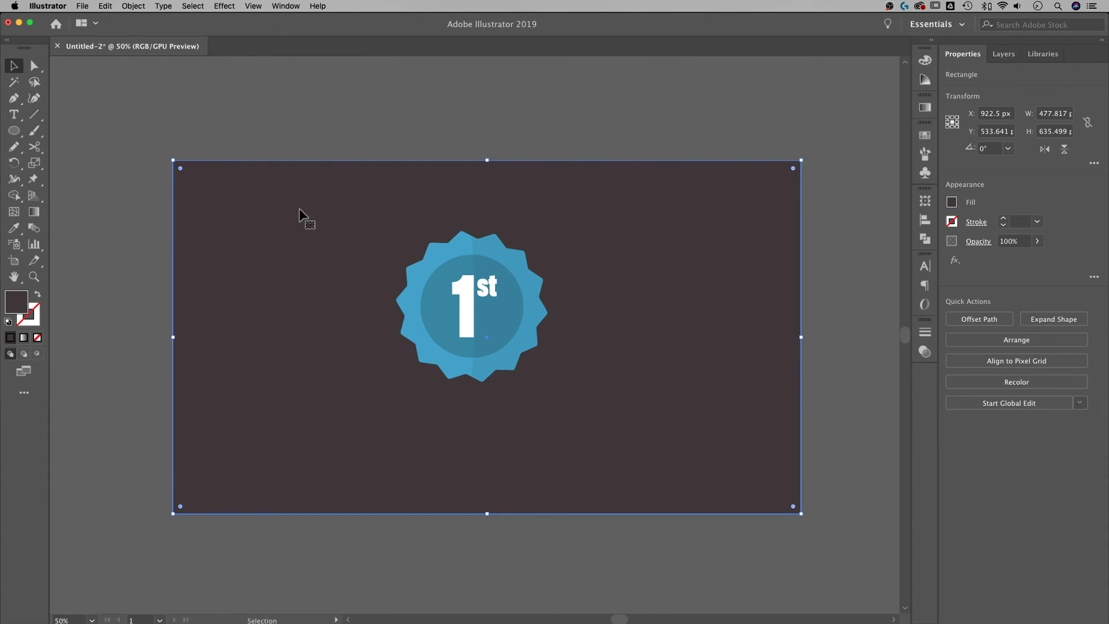
{"action": "double_click", "coordinate": [17, 302]}
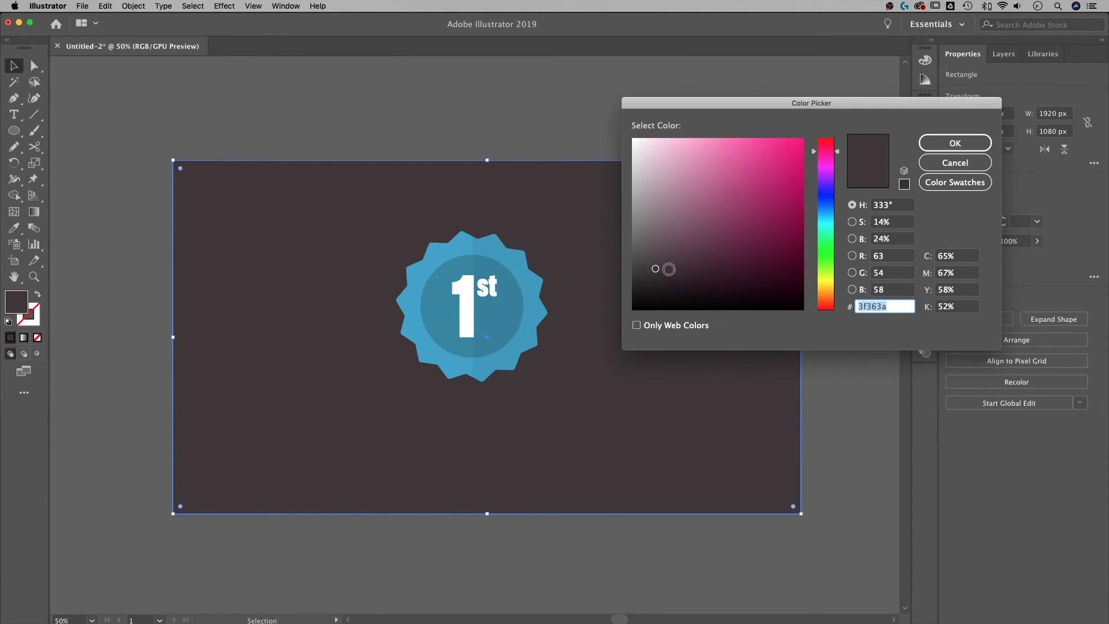
{"action": "left_click", "coordinate": [953, 163]}
{"action": "left_click", "coordinate": [611, 144]}
{"action": "right_click", "coordinate": [680, 205]}
{"action": "mouse_move", "coordinate": [750, 371]}
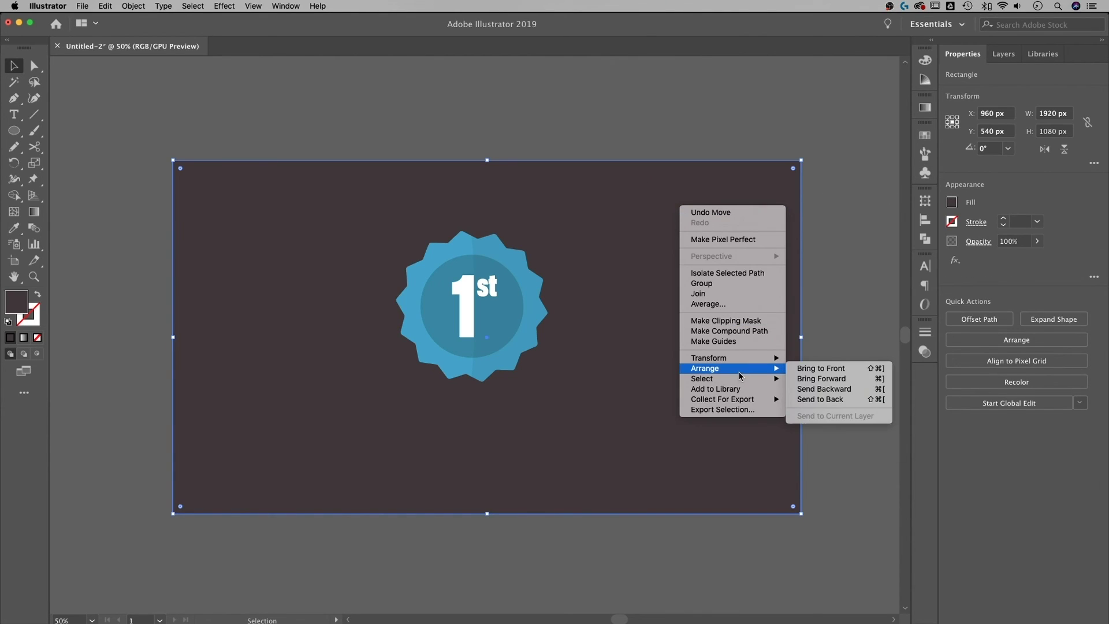
{"action": "left_click", "coordinate": [831, 400]}
{"action": "left_click", "coordinate": [841, 304]}
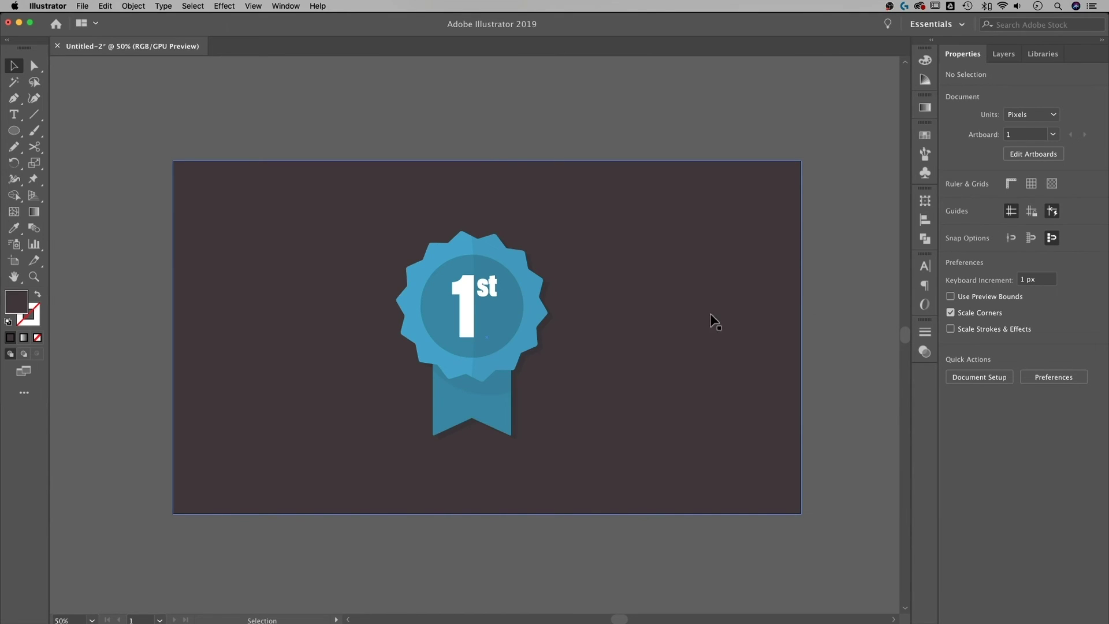
Set the badge's drop shadow opacity to 50%
{"action": "scroll", "coordinate": [681, 321], "scroll_direction": "down", "scroll_amount": 2}
{"action": "key", "text": "super+equal"}
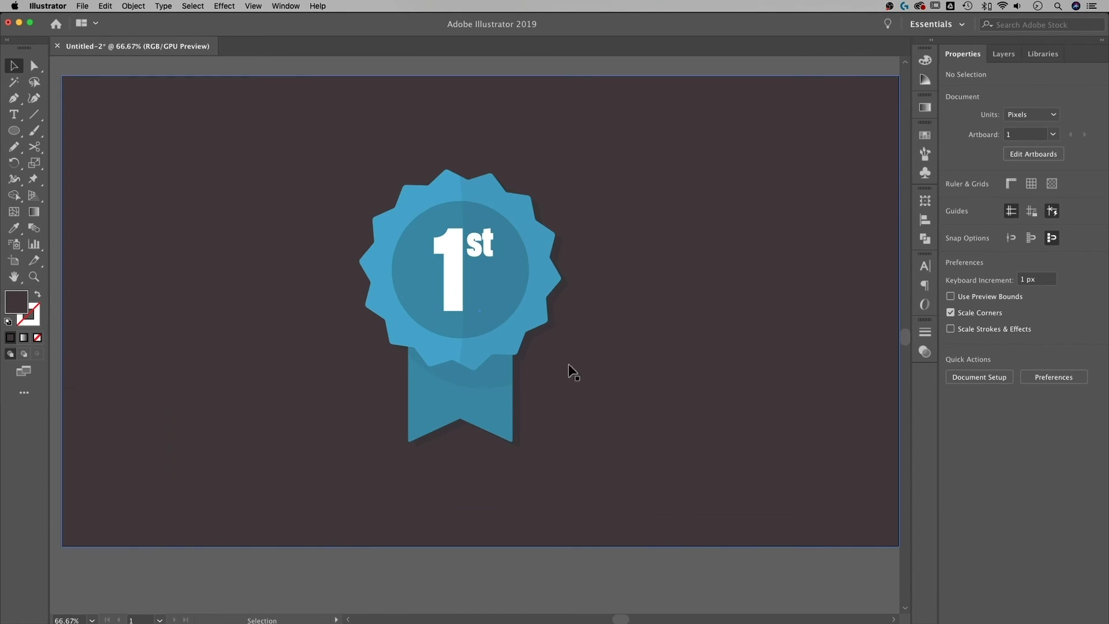
{"action": "left_click", "coordinate": [526, 350]}
{"action": "left_click", "coordinate": [1016, 240]}
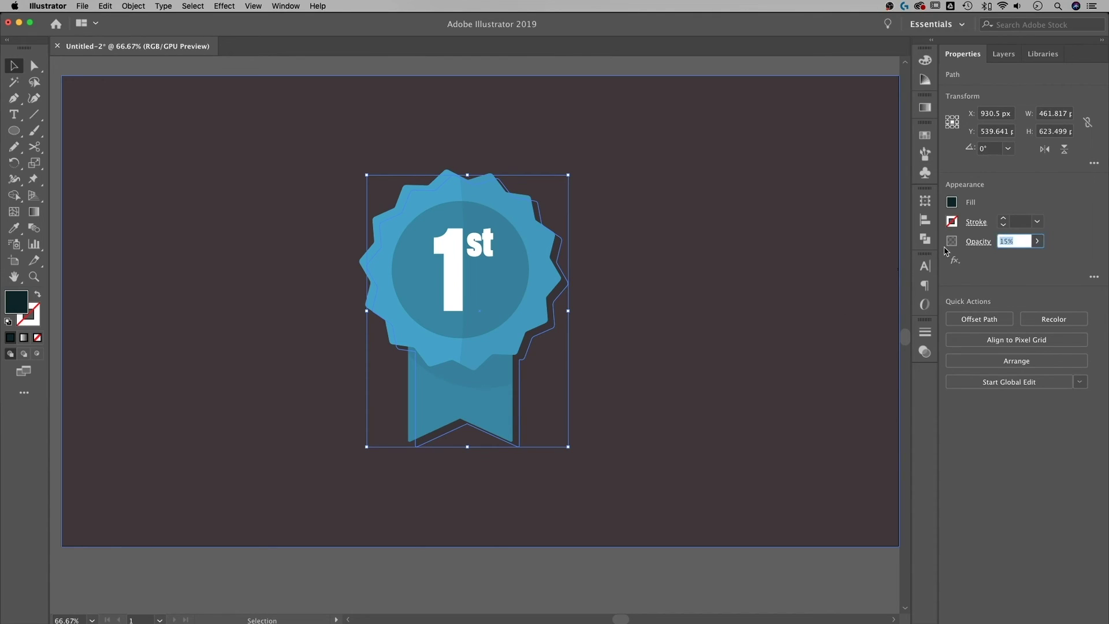
{"action": "type", "text": "50"}
{"action": "key", "text": "Return"}
{"action": "key", "text": "super+minus"}
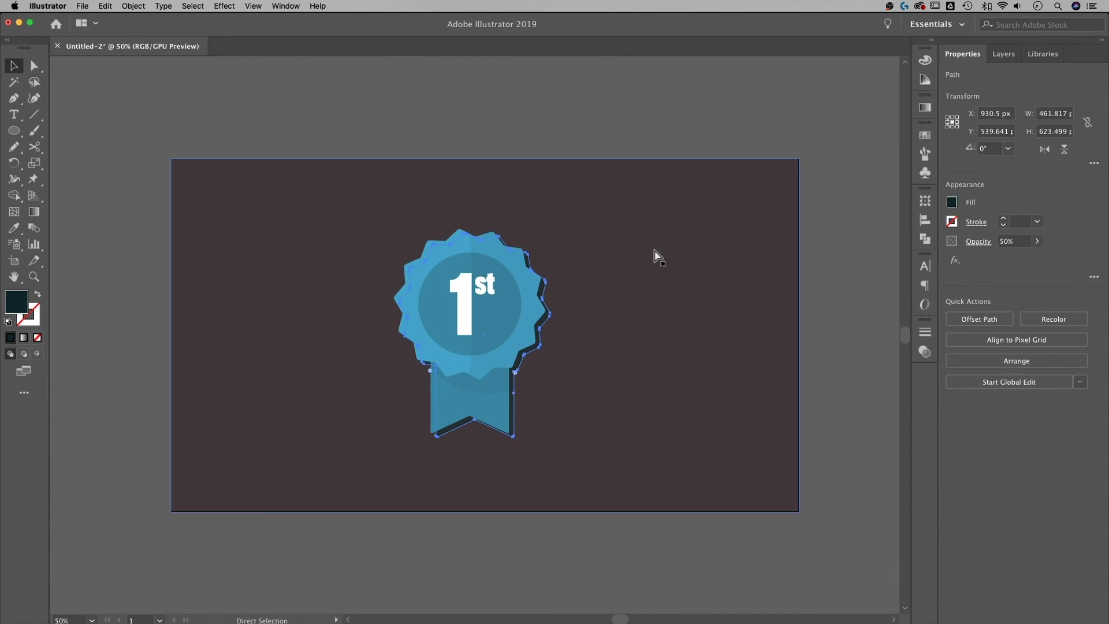
{"action": "left_click", "coordinate": [609, 112]}
Reduce the opacity of the badge's drop shadow to 30%
{"action": "left_click", "coordinate": [522, 359]}
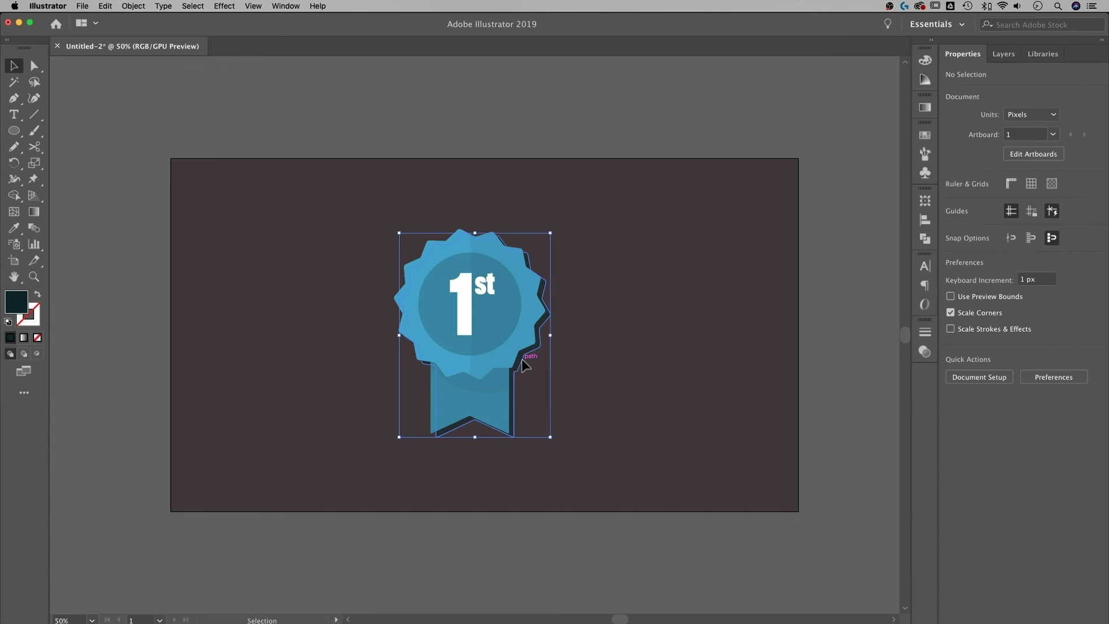
{"action": "left_click", "coordinate": [1015, 241]}
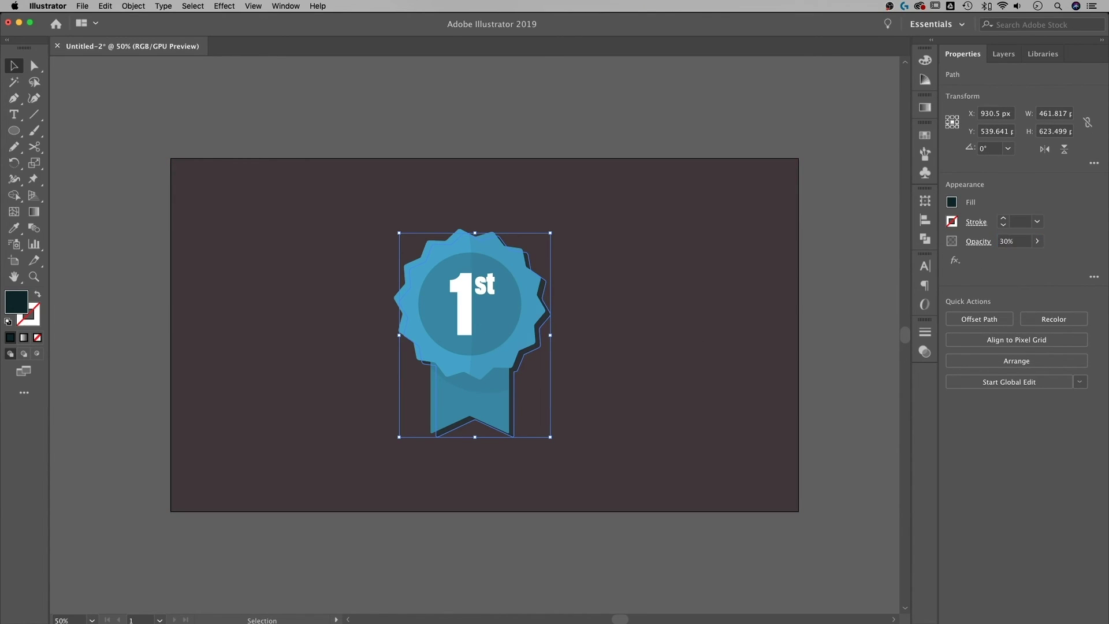
{"action": "left_click", "coordinate": [774, 203]}
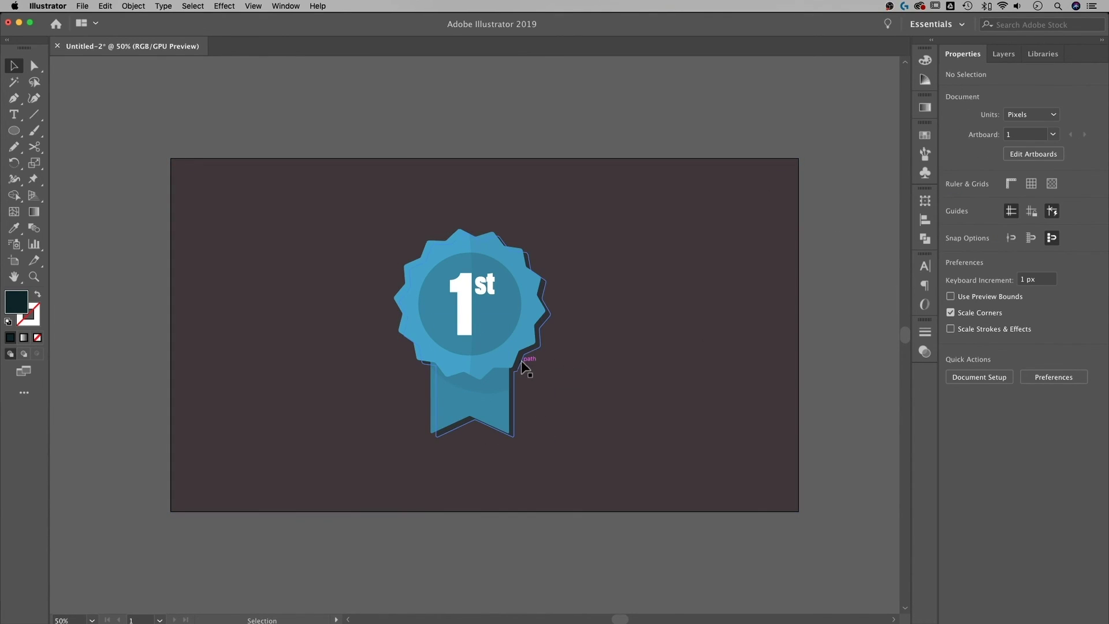
Shift the drop shadow slightly farther down and right of the badge and deselect everything
{"action": "left_click_drag", "start_coordinate": [521, 360], "coordinate": [524, 364]}
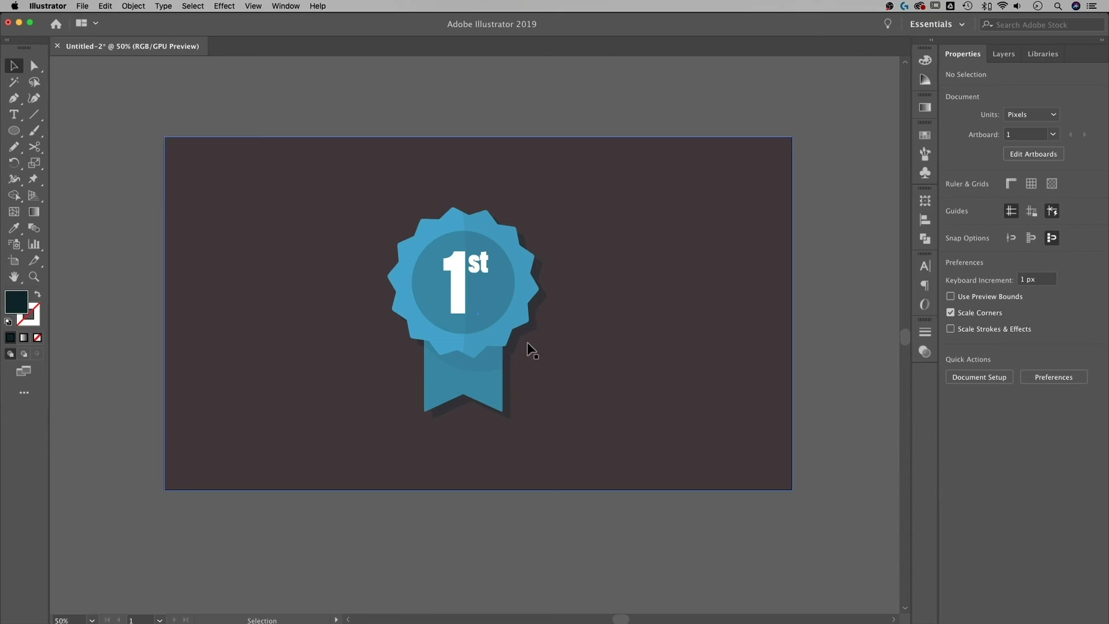
{"action": "left_click", "coordinate": [511, 339]}
{"action": "left_click", "coordinate": [608, 87]}
{"action": "scroll", "coordinate": [616, 162], "scroll_direction": "down", "scroll_amount": 2}
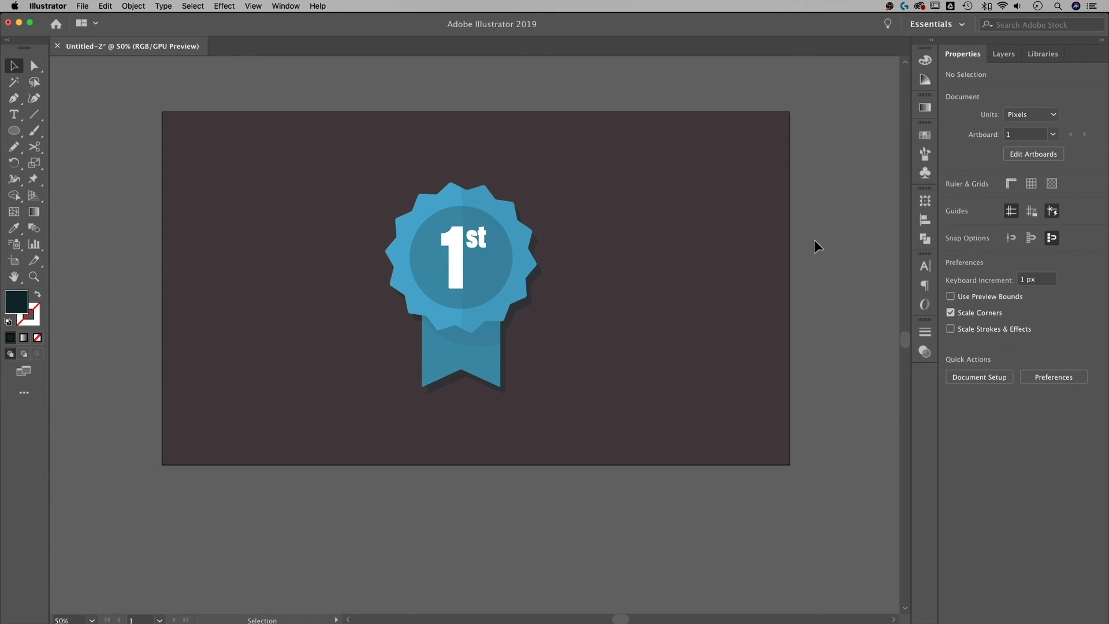